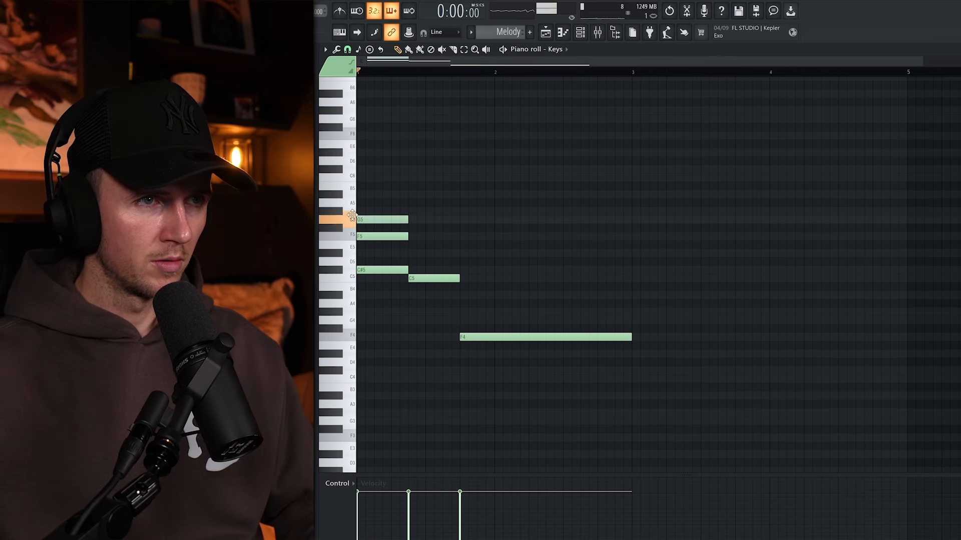
# - Complete the first chord by stacking G#5, A#5 and C#6 above its existing C#5 and F5, and audition it
pyautogui.click(400, 195)
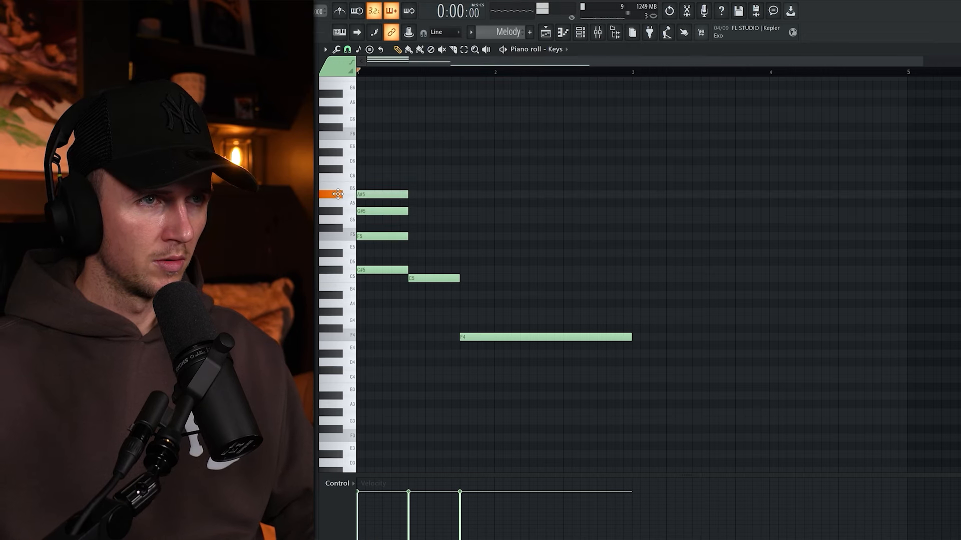
pyautogui.click(365, 169)
pyautogui.press('space')
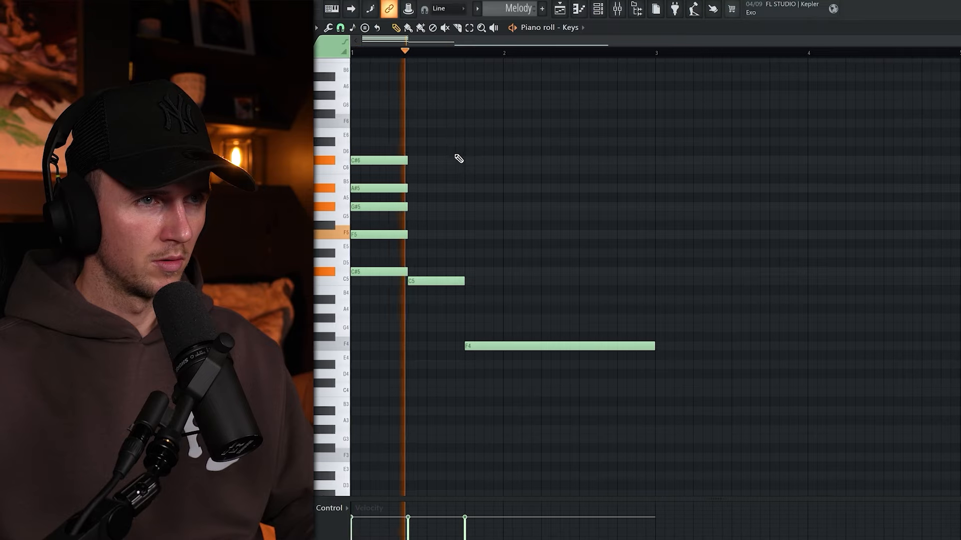
# - Build the second chord above the C5 note with D#5, G5 and C6, and audition it
pyautogui.press('space')
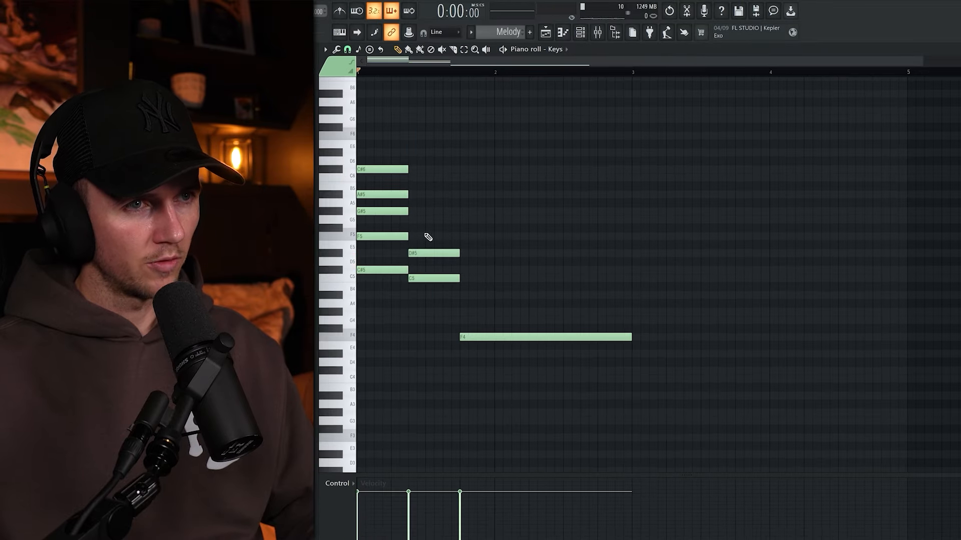
pyautogui.press('space')
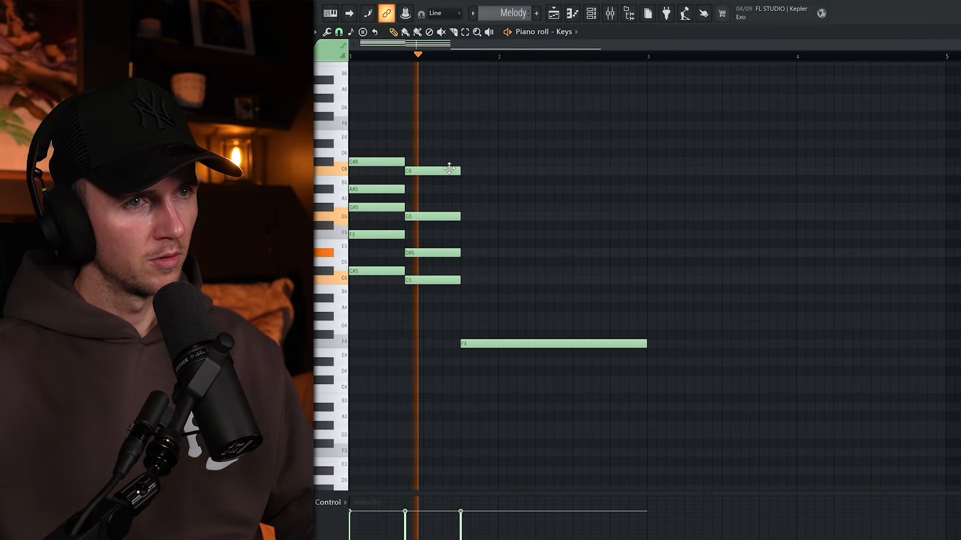
pyautogui.press('space')
# - Build the third chord above the long F4 note, voicing it with sustained C5, F5 and G5 notes
pyautogui.click(461, 317)
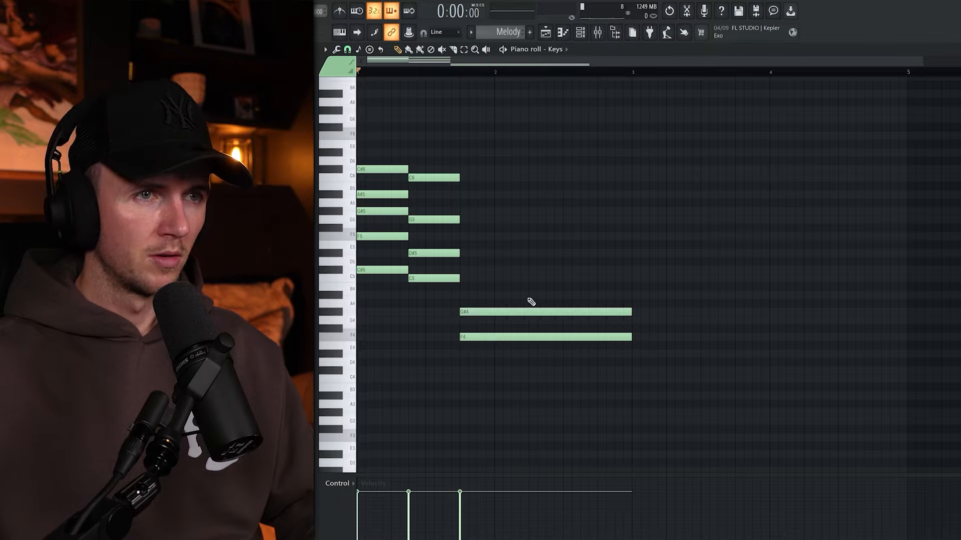
pyautogui.click(468, 278)
pyautogui.press('space')
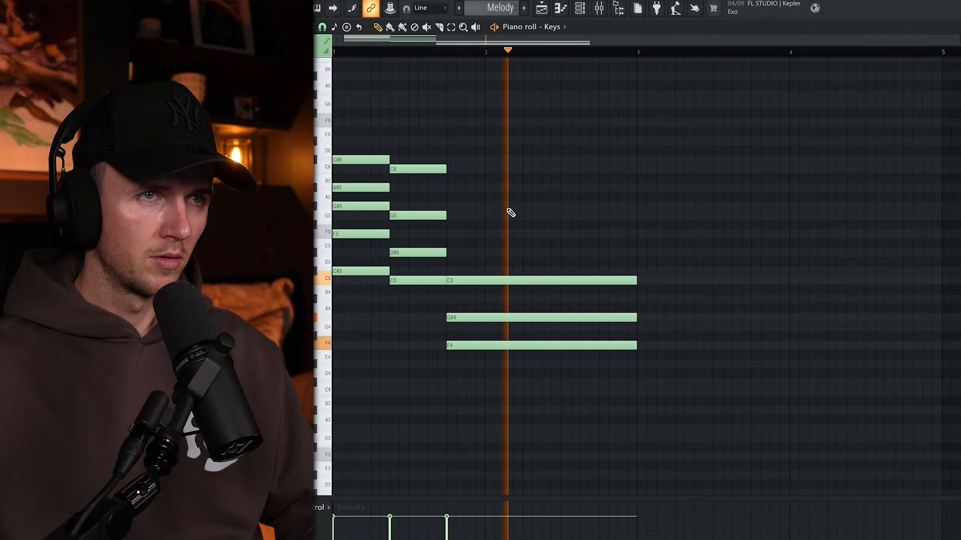
pyautogui.press('space')
pyautogui.moveTo(482, 317); pyautogui.dragTo(483, 327)
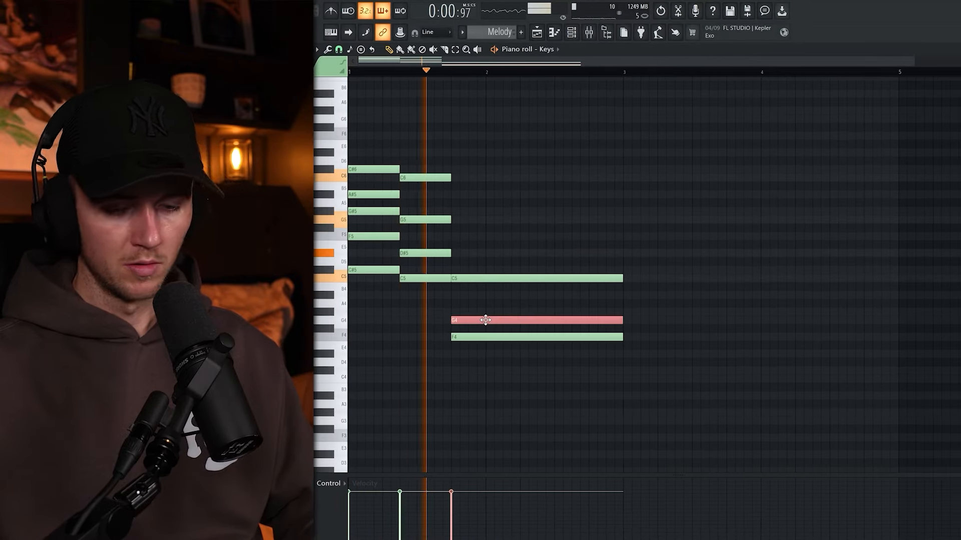
pyautogui.hotkey('ctrl', 'Up')
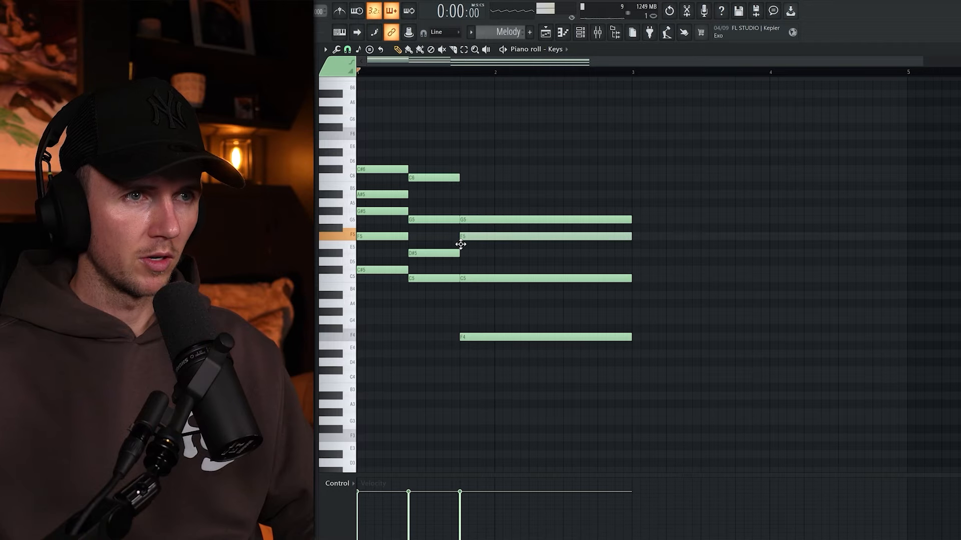
# - Double the root notes an octave lower as C#4, C4 and F3, and strum the chords one at a time with the strumizer
pyautogui.press('space')
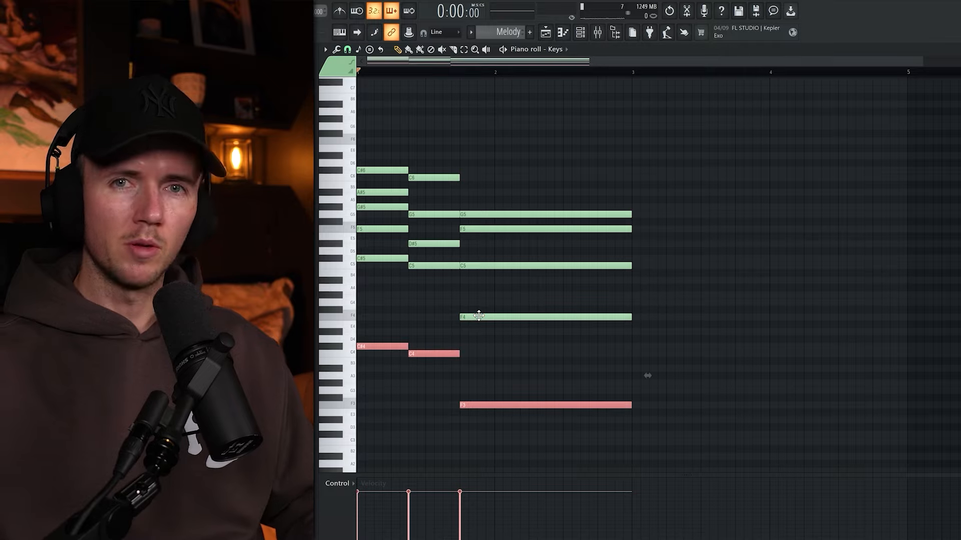
pyautogui.press('space')
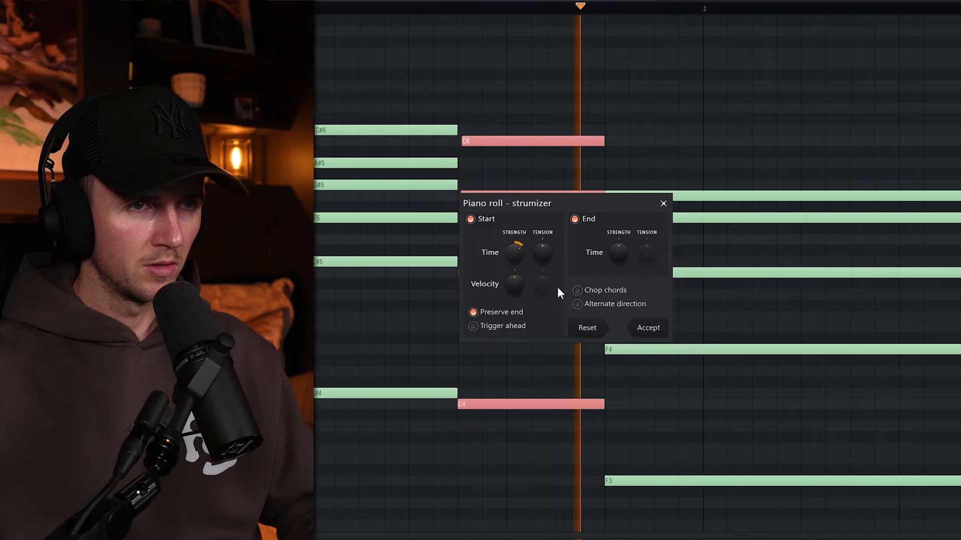
pyautogui.press('space')
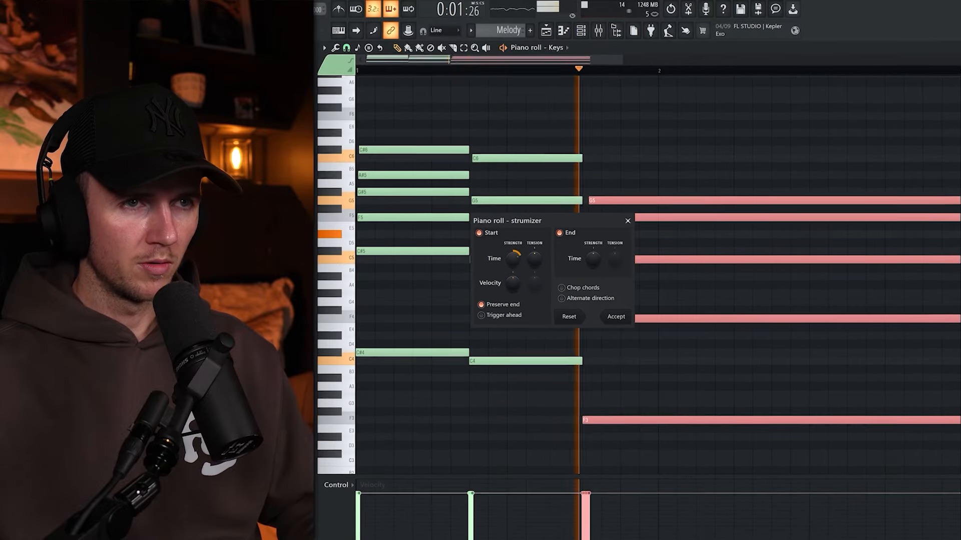
pyautogui.click(617, 317)
# - Slightly randomize the velocity of all notes and duplicate the two-bar progression into bars 3 and 4
pyautogui.press('space')
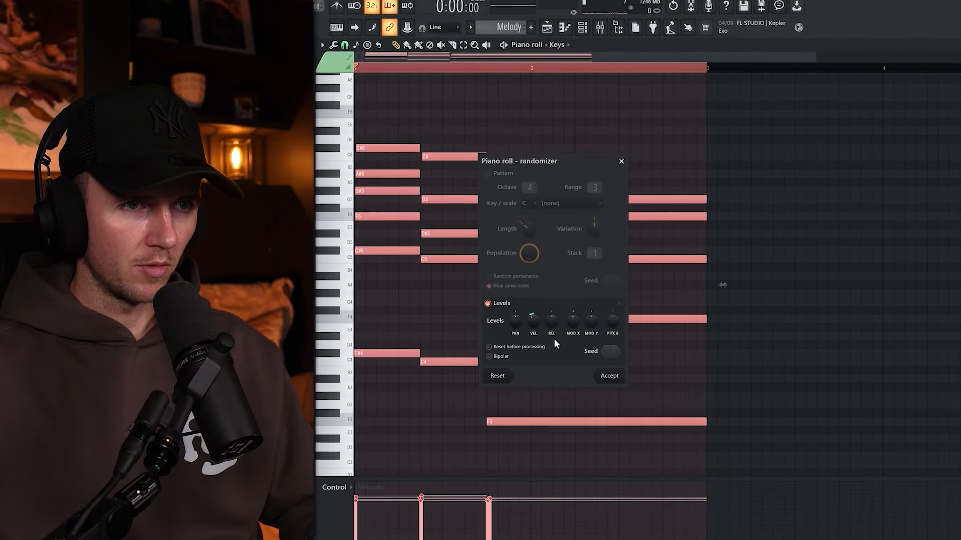
pyautogui.click(620, 379)
pyautogui.hotkey('ctrl', 'b')
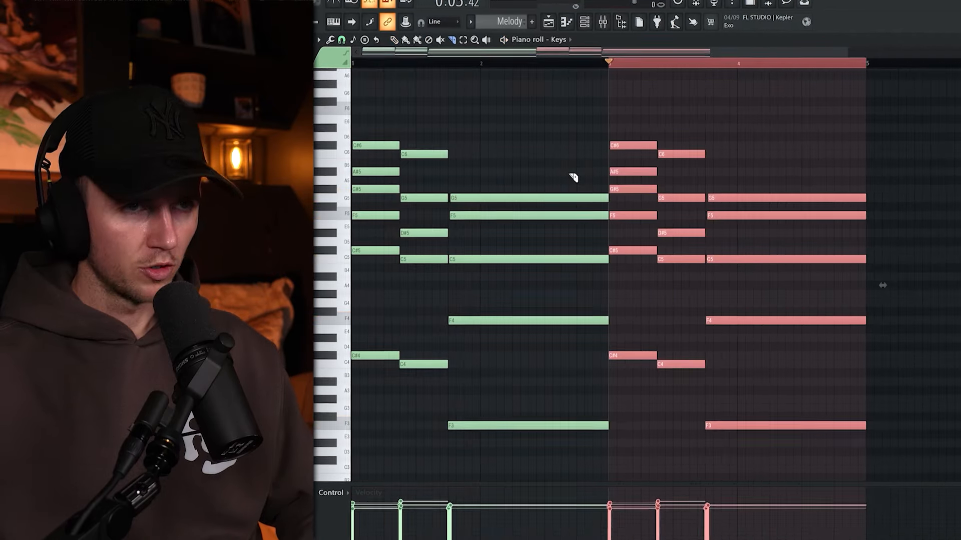
pyautogui.hotkey('ctrl', 'd')
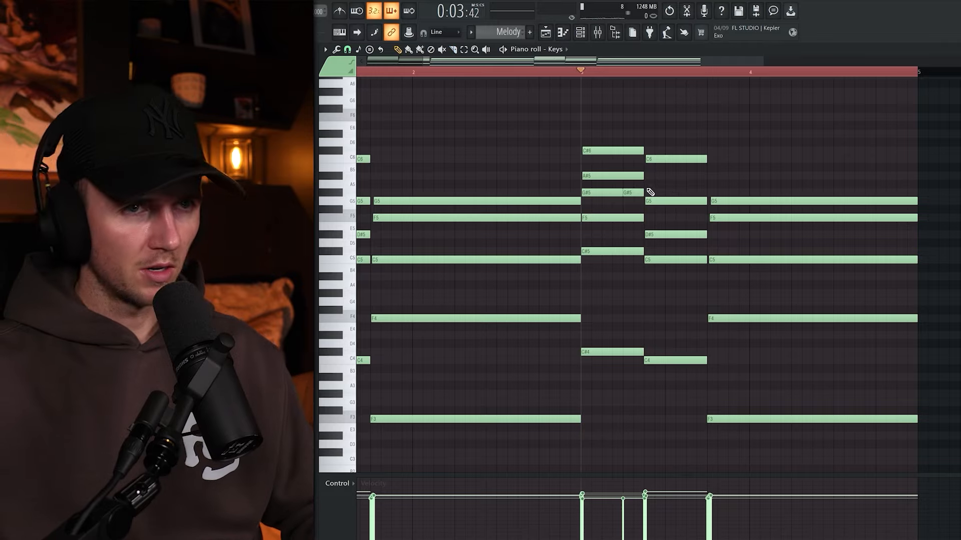
# - Add short retriggers of G#5 in the first chord and D#5 in the second chord of bar 3
pyautogui.press('space')
pyautogui.moveTo(705, 177); pyautogui.dragTo(696, 204)
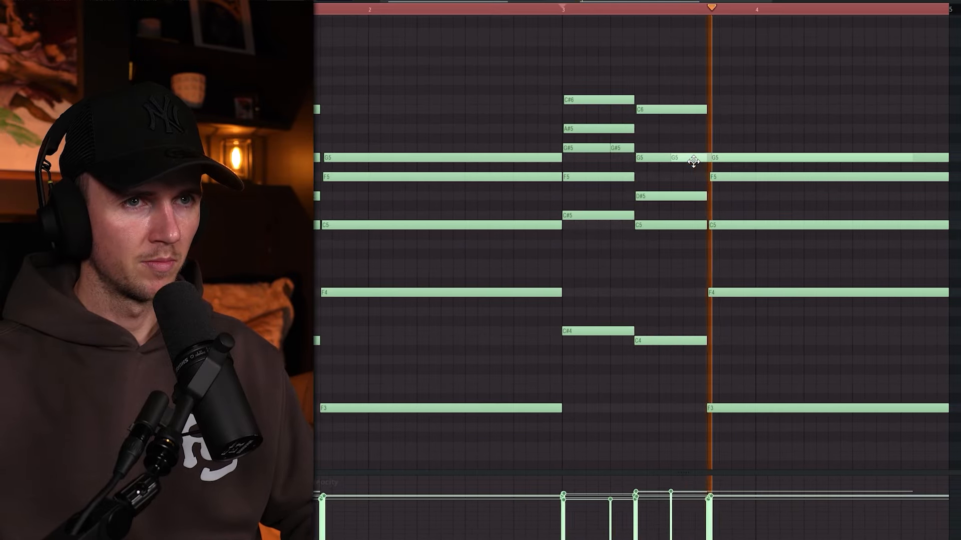
pyautogui.moveTo(693, 161); pyautogui.dragTo(681, 195)
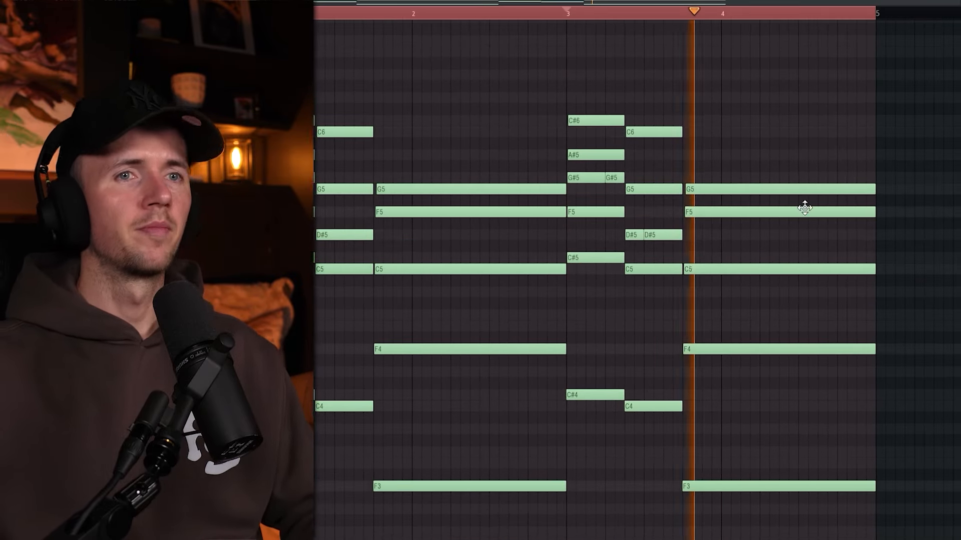
pyautogui.press('space')
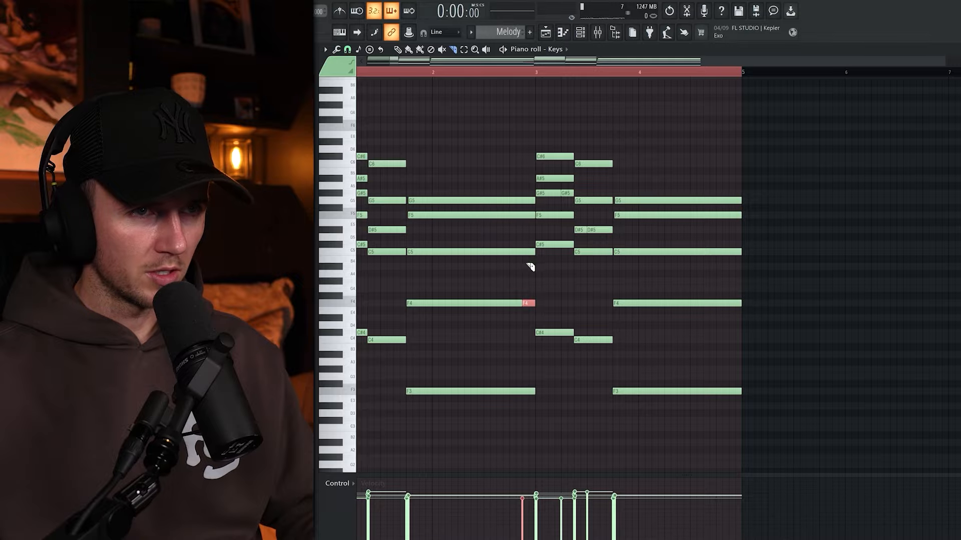
# - Retrigger the F4 and C5 notes within the long held chords and repeat the progression to fill eight bars
pyautogui.click(528, 252)
pyautogui.press('space')
pyautogui.press('p')
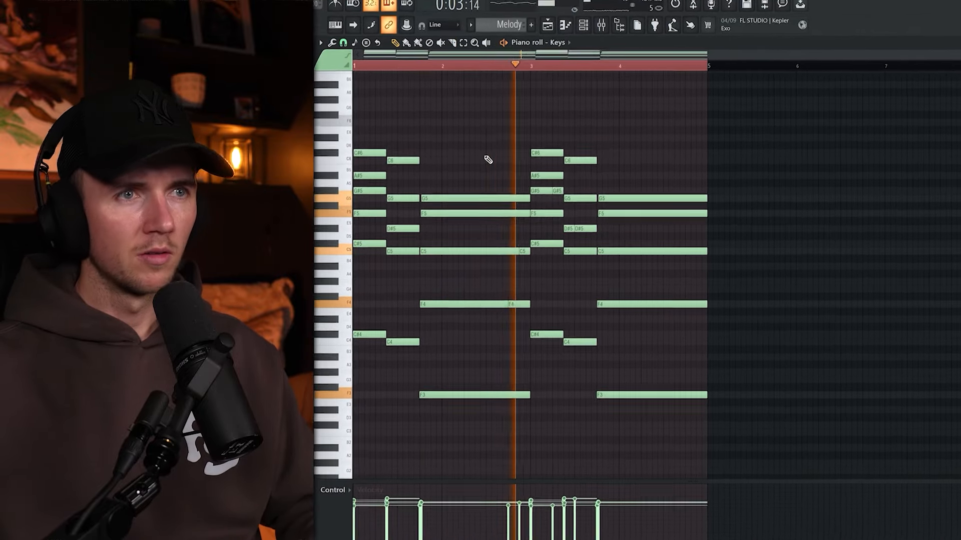
pyautogui.scroll(-2, 622, 150)
pyautogui.scroll(3, 633, 202)
pyautogui.scroll(-3, 633, 201)
pyautogui.scroll(2, 678, 293)
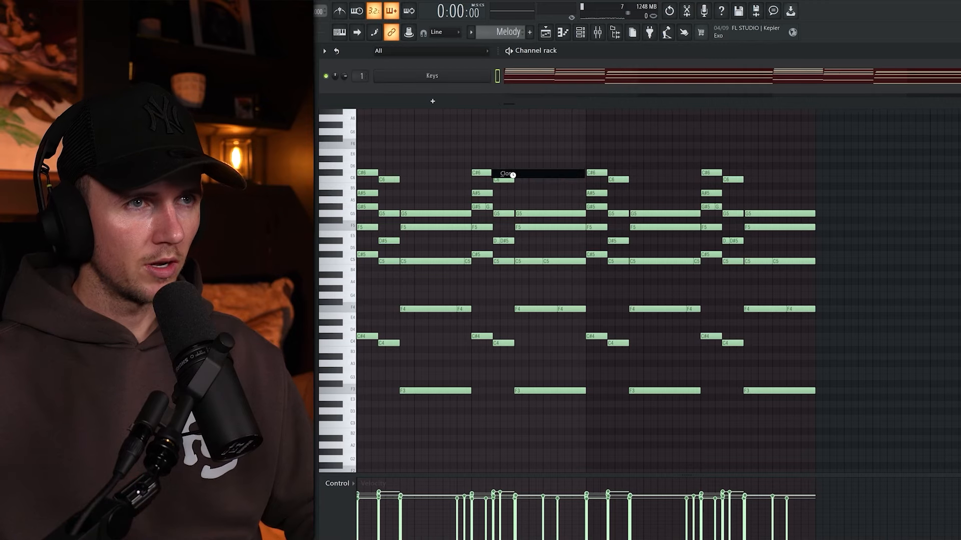
# - Clone the Keys channel, load the Two Decades preset in the copy, and remove its 80s Sci-Fi Keys & Pad part
pyautogui.click(495, 92)
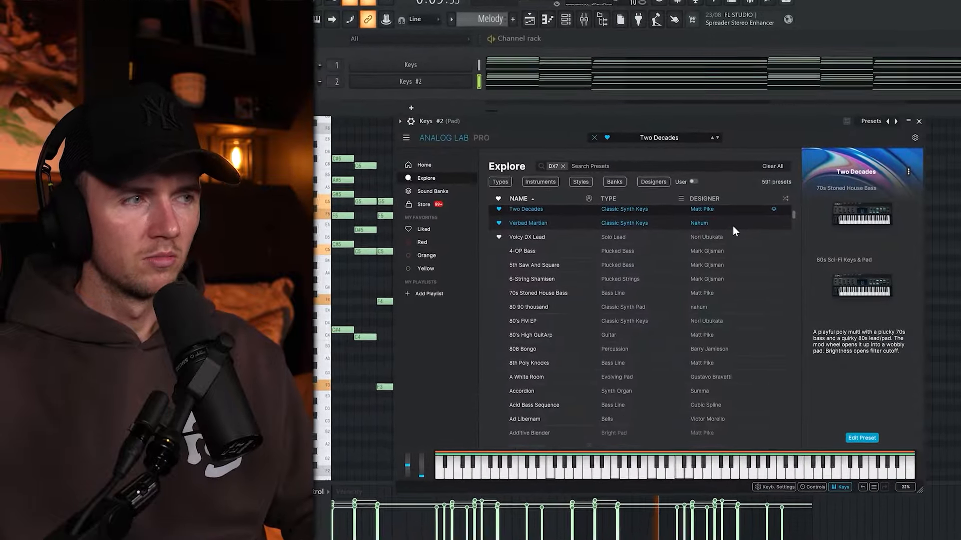
pyautogui.click(771, 234)
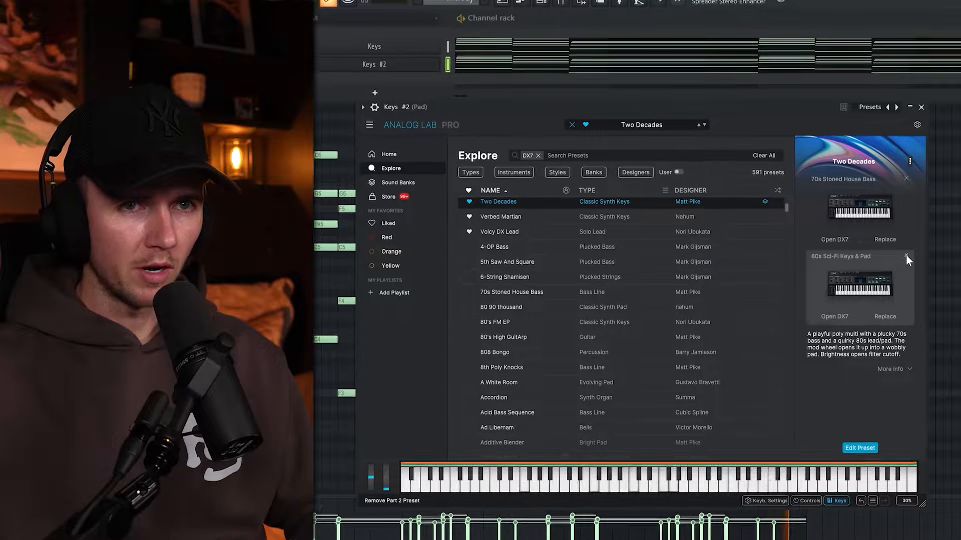
pyautogui.click(905, 255)
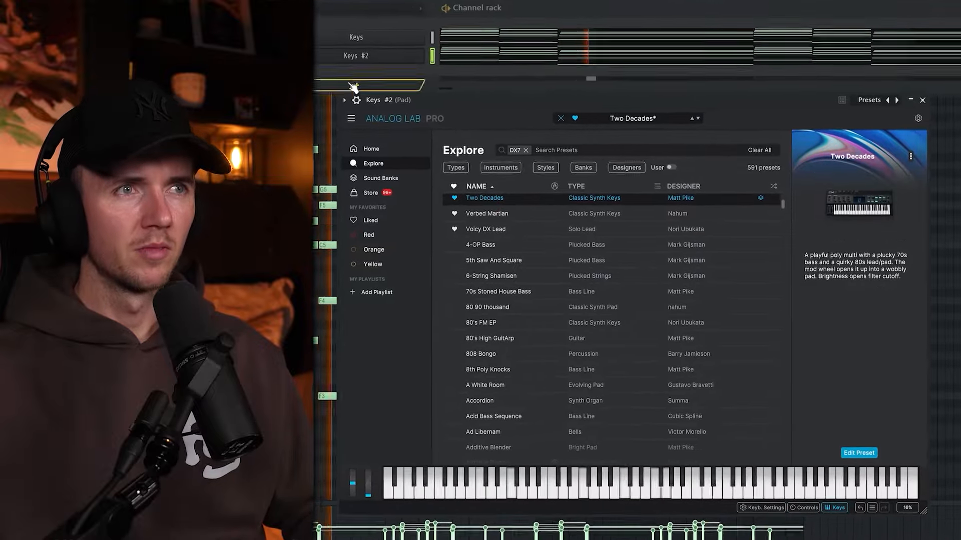
# - Transpose all notes of the Keys #2 channel up one octave
pyautogui.click(520, 214)
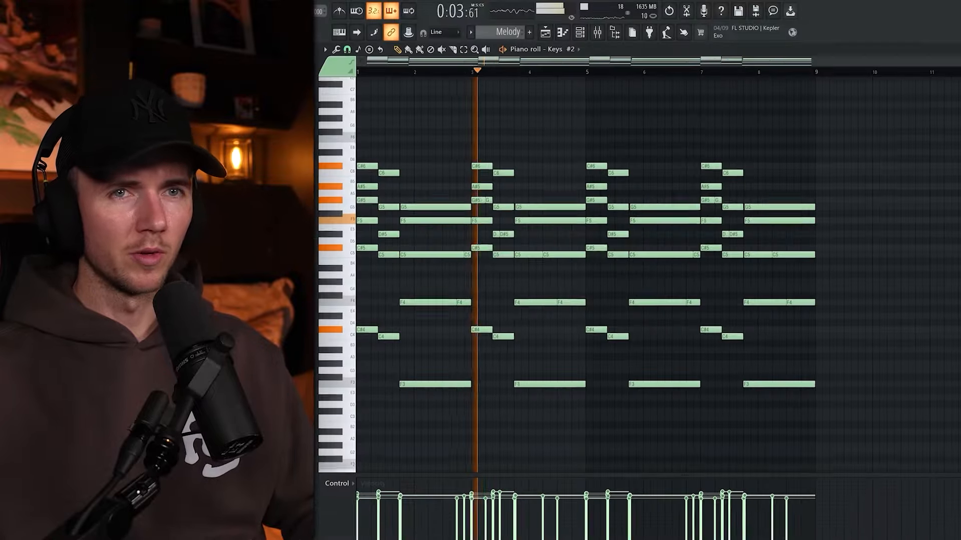
pyautogui.scroll(-3, 791, 313)
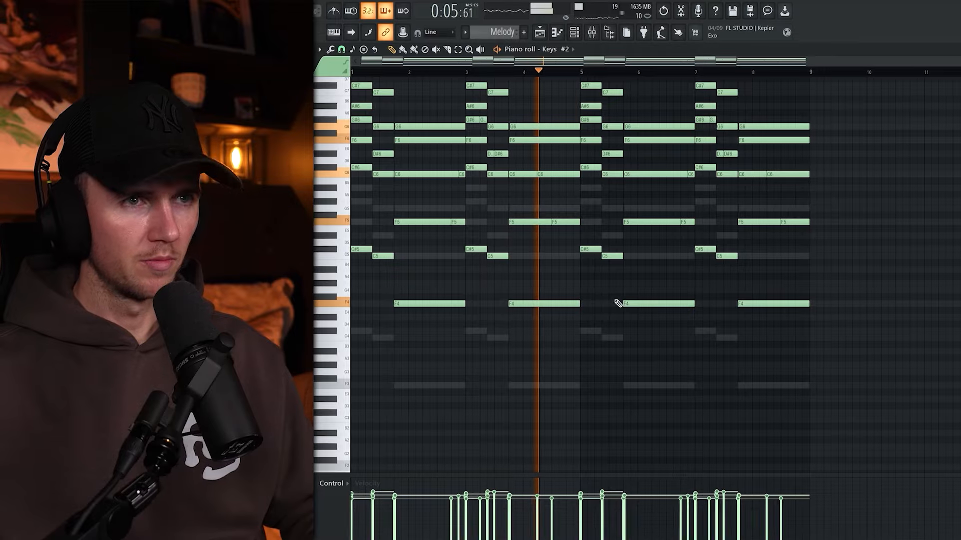
pyautogui.scroll(-1, 529, 389)
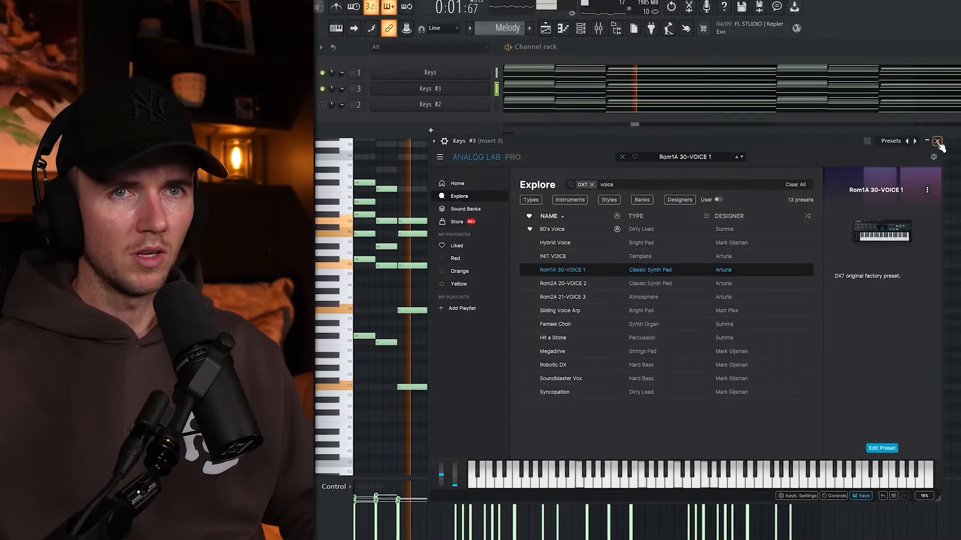
# - Delete all the low C#4, C4 and F3 bass notes from the Keys #3 channel's eight-bar pattern
pyautogui.click(933, 142)
pyautogui.click(546, 89)
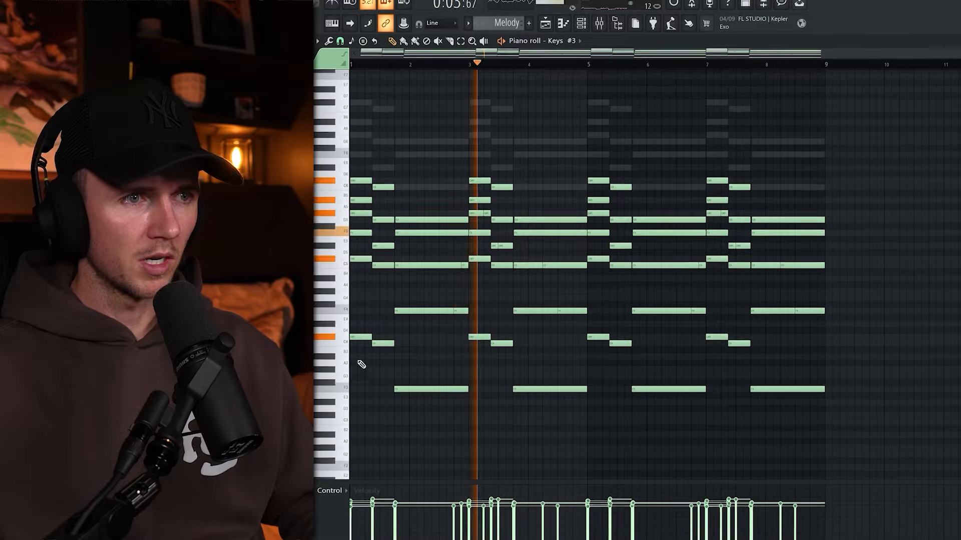
pyautogui.rightClick(364, 337)
pyautogui.rightClick(385, 343)
pyautogui.rightClick(431, 388)
pyautogui.rightClick(485, 337)
pyautogui.rightClick(551, 390)
pyautogui.rightClick(598, 338)
pyautogui.rightClick(621, 344)
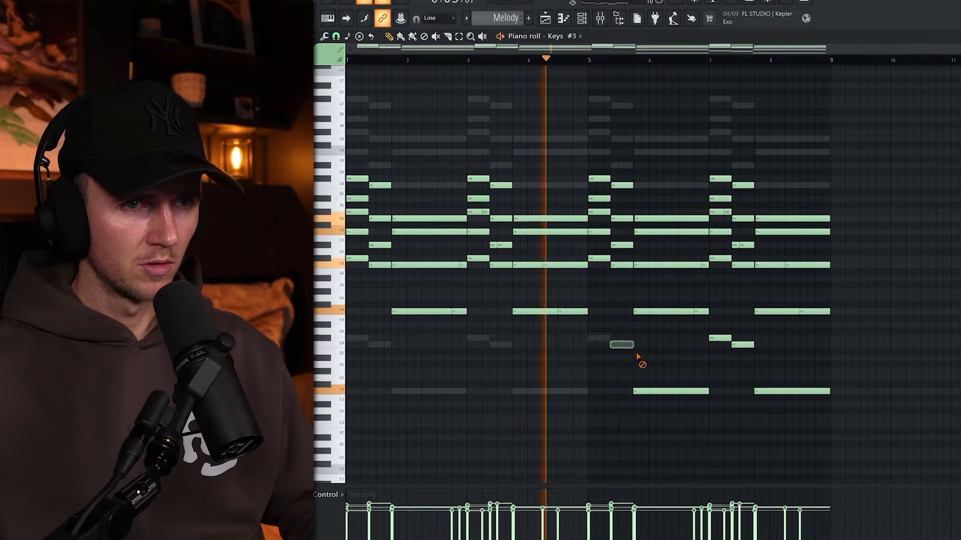
pyautogui.rightClick(671, 390)
pyautogui.rightClick(719, 337)
pyautogui.rightClick(741, 345)
pyautogui.rightClick(791, 390)
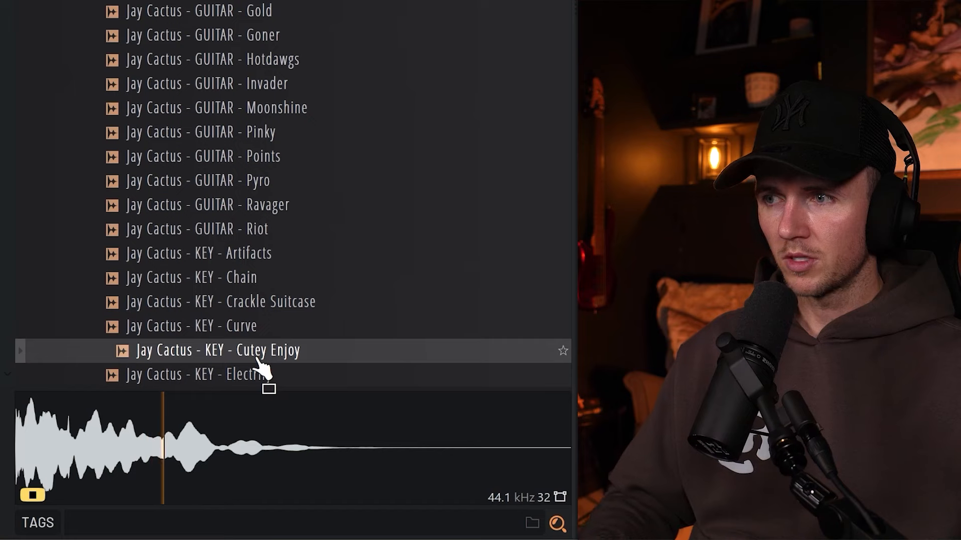
# - Pick the KEY - Cutey Enjoy sample and write a melody of C#6, C6, G5 and F5 with short F6 and C#6 slide notes
pyautogui.click(258, 358)
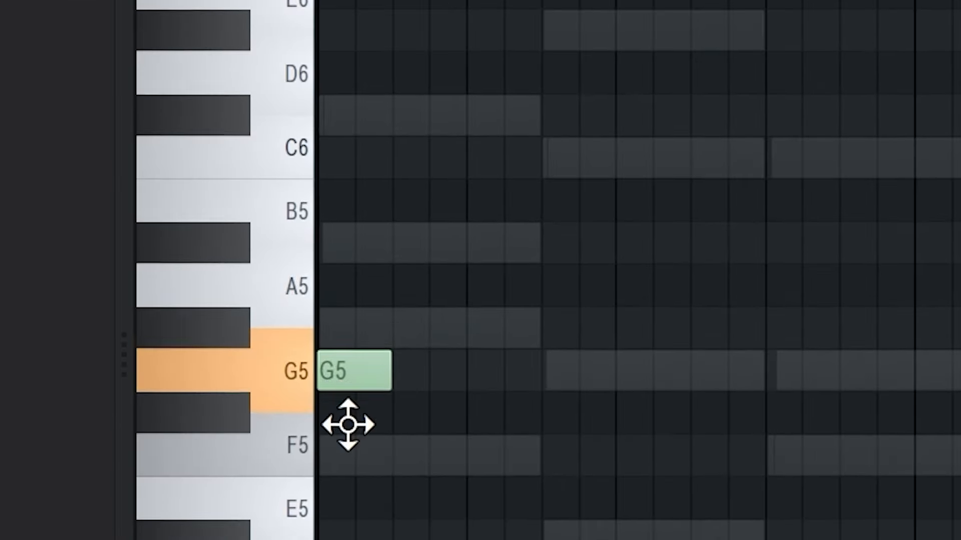
pyautogui.moveTo(347, 425); pyautogui.dragTo(350, 490)
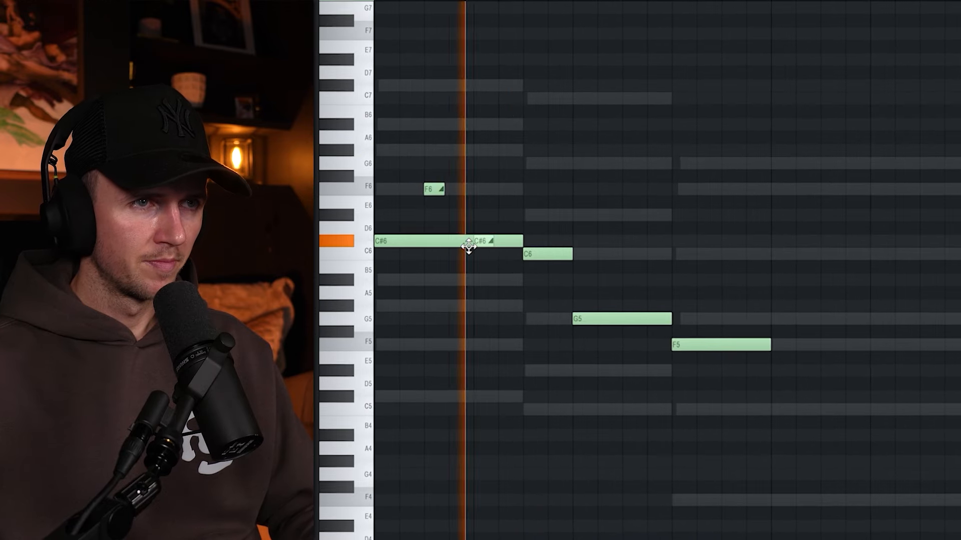
pyautogui.press('space')
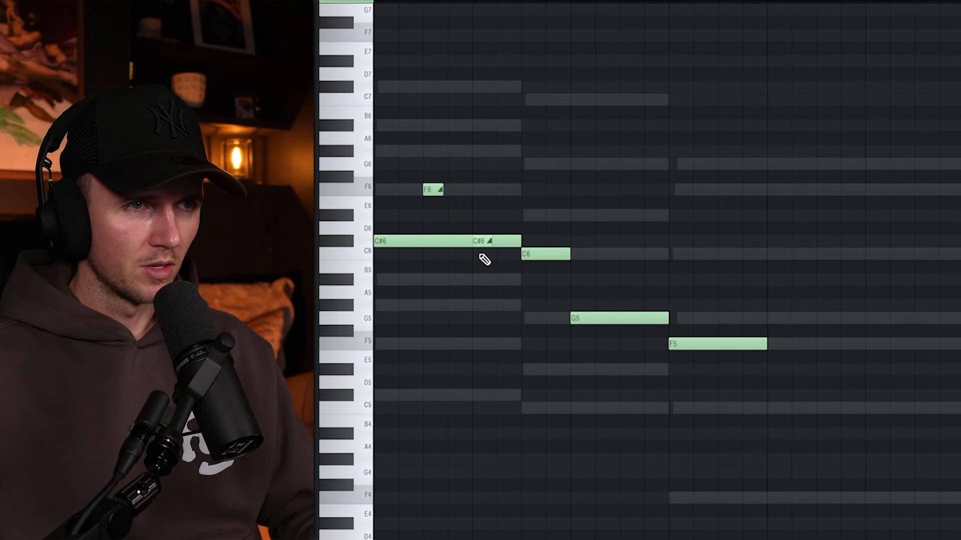
# - Rework the Cutey Enjoy melody an octave lower and extend it through bar 2 with F4, G4, G#4 and C5, ending on F4
pyautogui.scroll(-2, 597, 298)
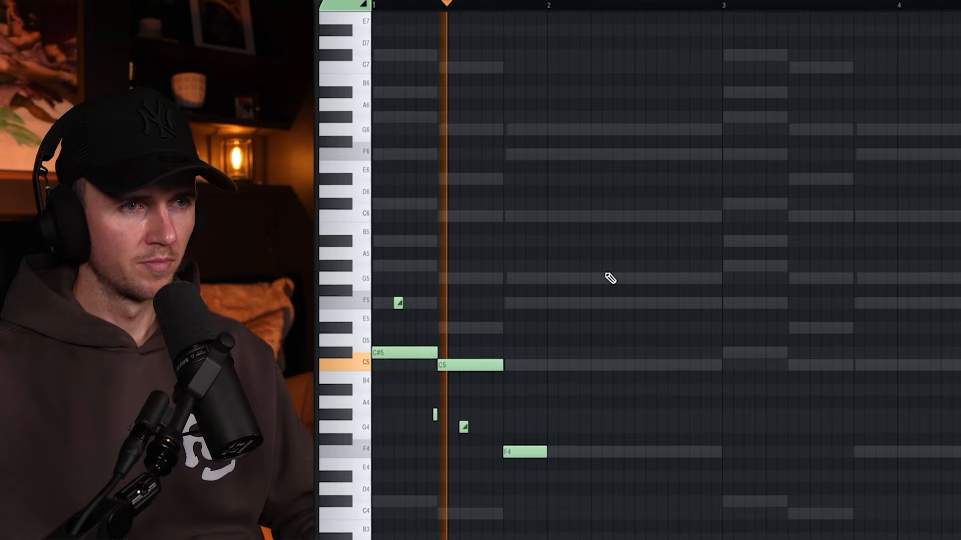
pyautogui.scroll(-1, 626, 272)
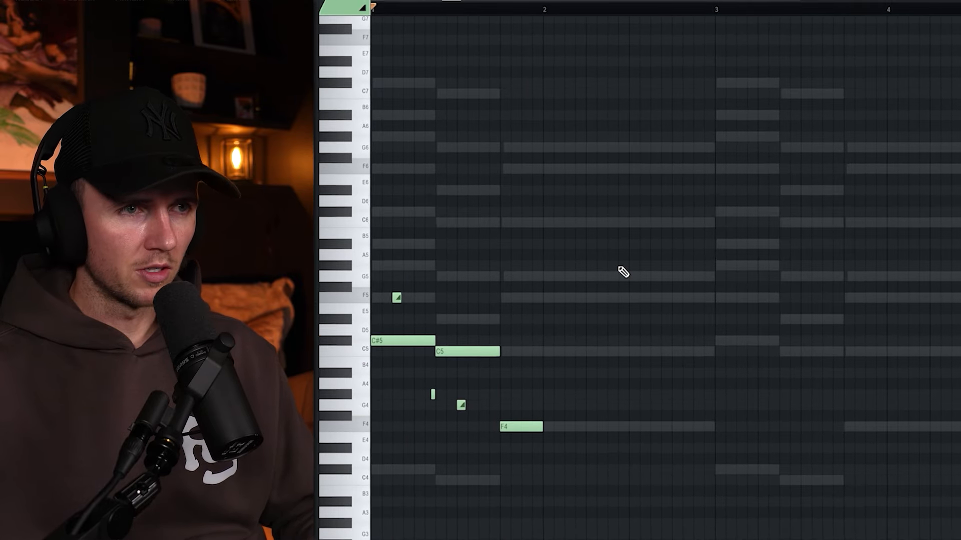
pyautogui.scroll(-2, 621, 272)
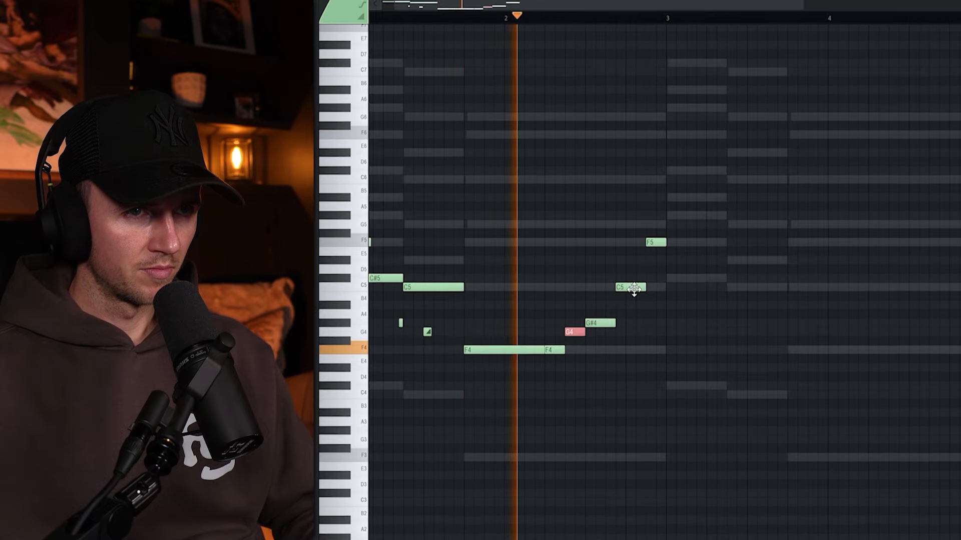
pyautogui.moveTo(654, 243); pyautogui.dragTo(654, 347)
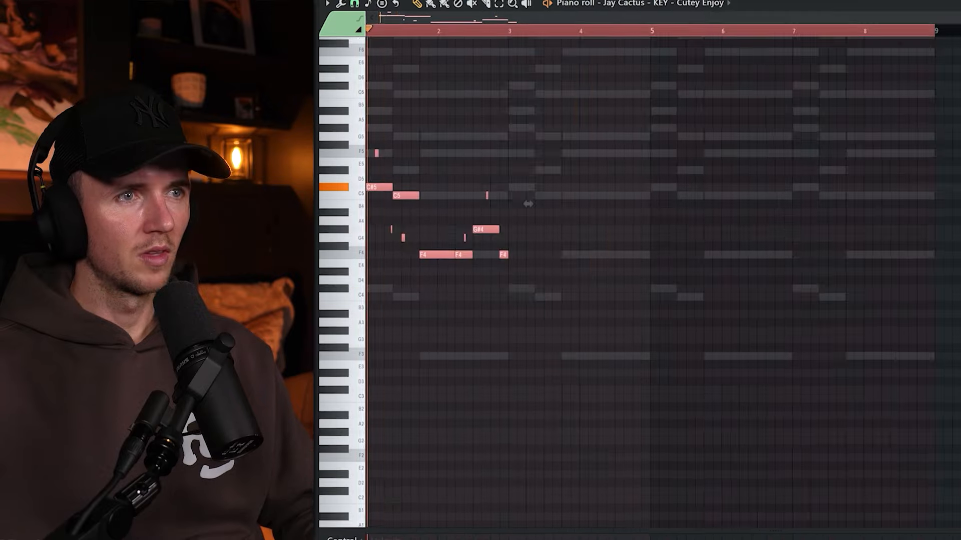
# - Duplicate the two-bar Cutey Enjoy melody into bars 3 and 4
pyautogui.scroll(3, 564, 194)
pyautogui.scroll(-3, 563, 193)
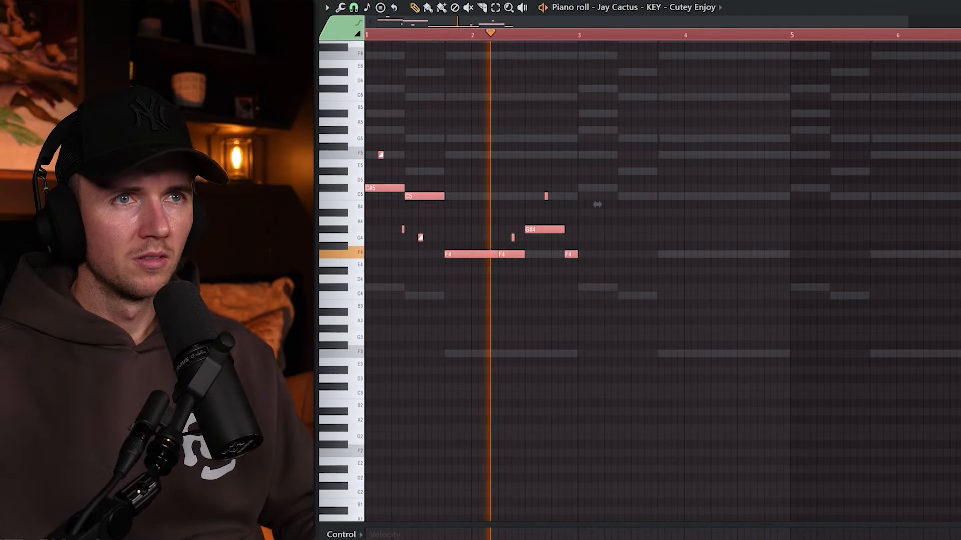
pyautogui.moveTo(367, 35); pyautogui.dragTo(580, 46)
pyautogui.hotkey('ctrl', 'b')
pyautogui.hotkey('ctrl', 'd')
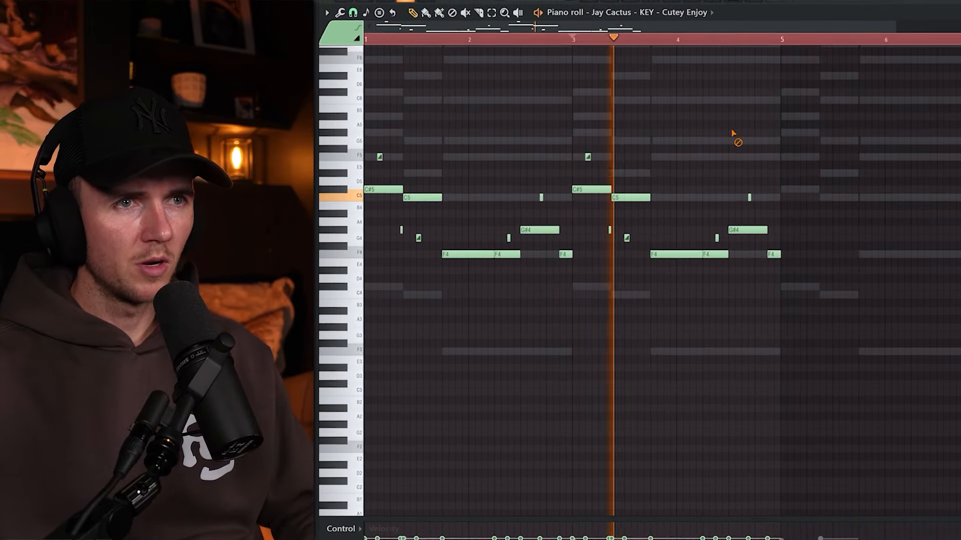
# - Add a short F5 slide note at the start of bar 4's G#4, and duplicate the four-bar melody into bars 5 to 8
pyautogui.scroll(3, 732, 144)
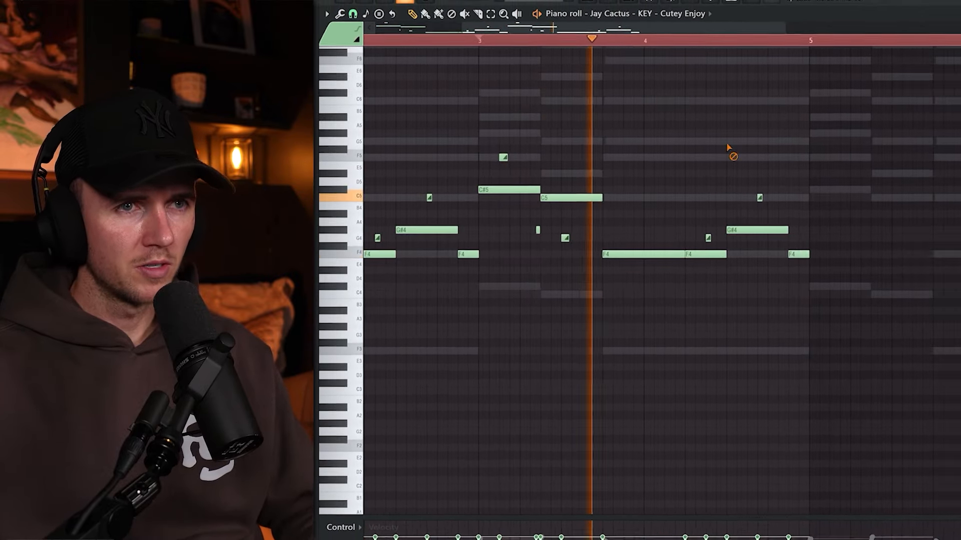
pyautogui.click(641, 47)
pyautogui.scroll(2, 753, 196)
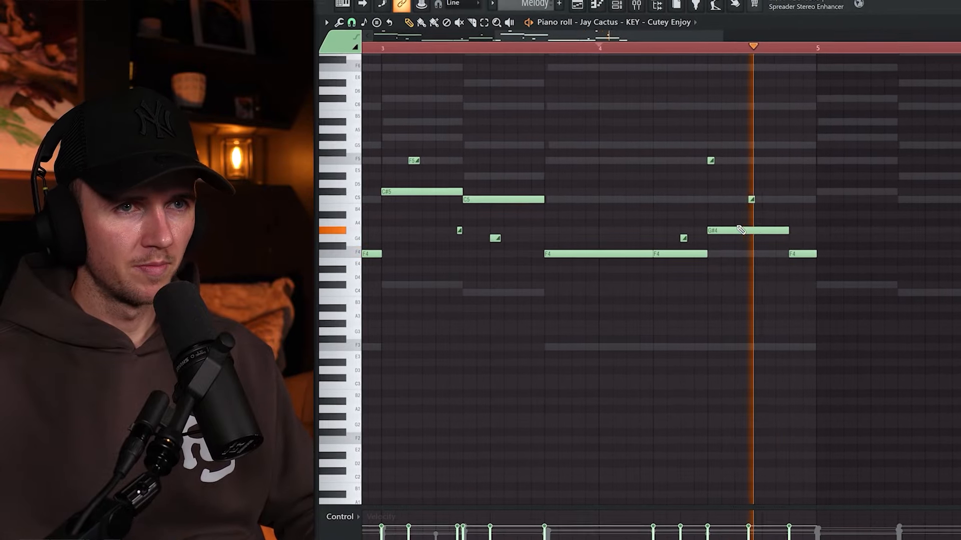
pyautogui.moveTo(958, 108); pyautogui.dragTo(785, 328)
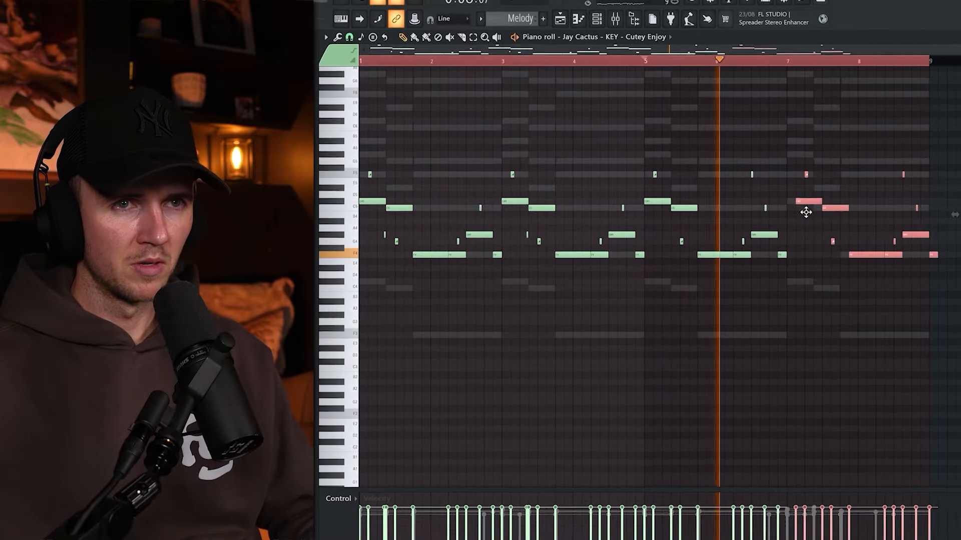
# - Add a lower-octave bass line of E3, D#3 and G#2 beneath the Keys channel's chords across all eight bars
pyautogui.scroll(-2, 798, 215)
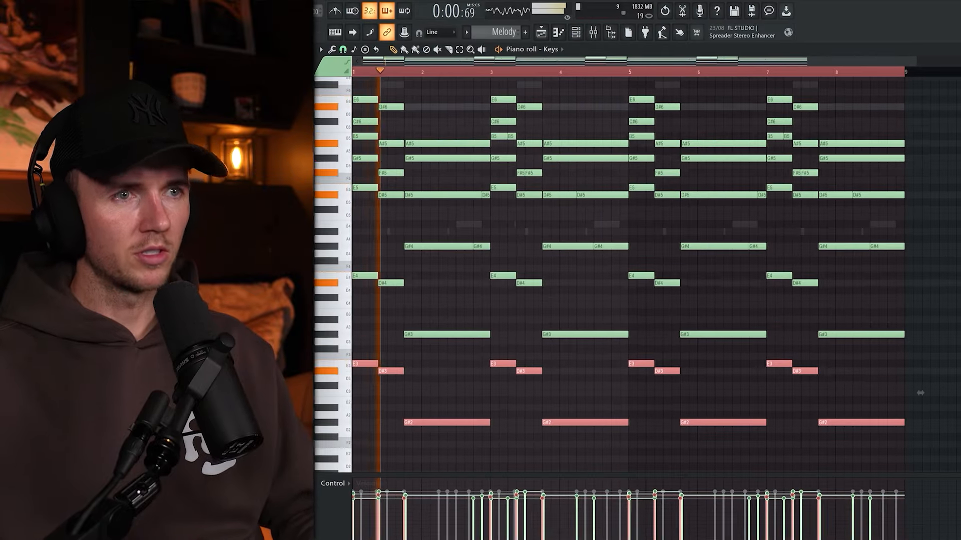
pyautogui.scroll(-1, 453, 279)
pyautogui.scroll(-2, 455, 279)
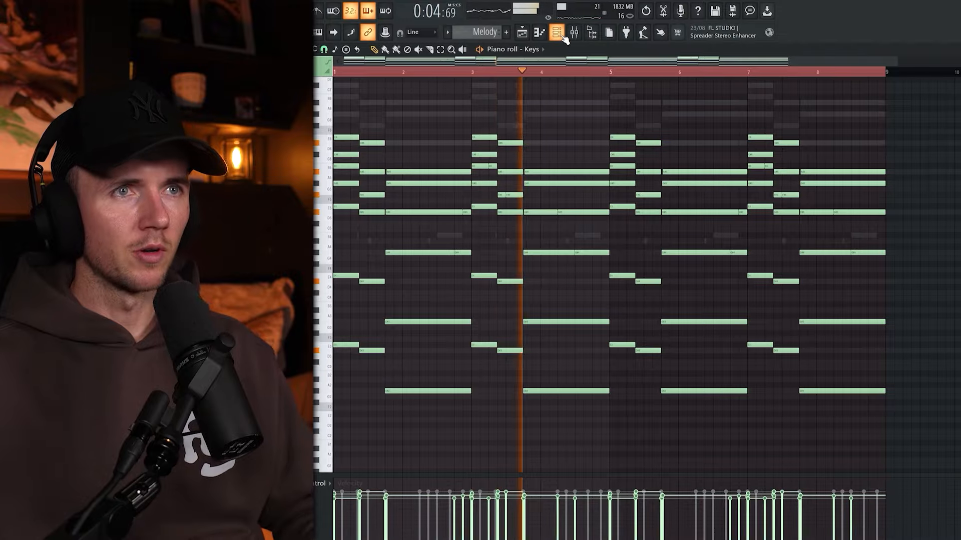
# - Write a four-bar ZENOLOGY melody with E5 and D#5 in bars 1–2, and E5, F#5 and a long D#5 in bars 3–4
pyautogui.click(563, 36)
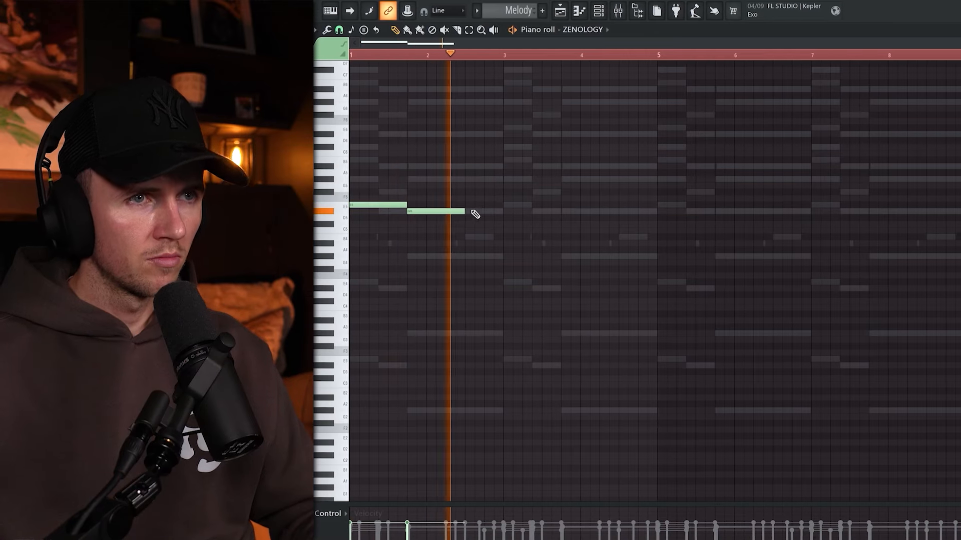
pyautogui.press('space')
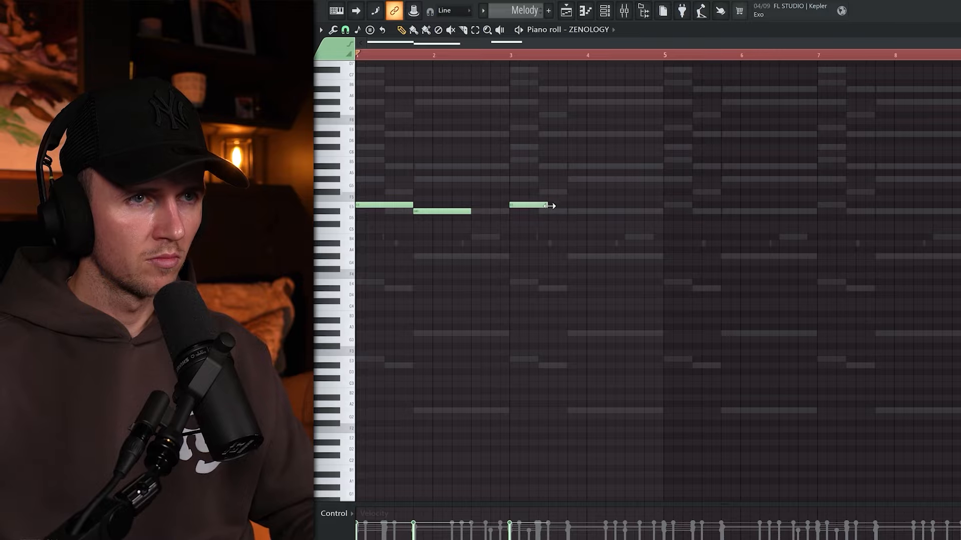
pyautogui.click(539, 192)
pyautogui.moveTo(550, 206); pyautogui.dragTo(628, 215)
pyautogui.click(551, 212)
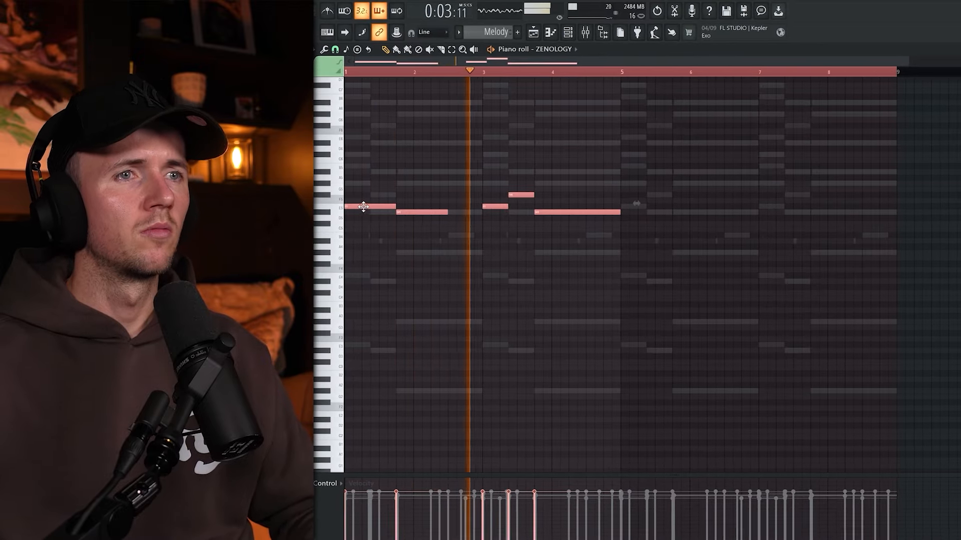
pyautogui.hotkey('ctrl', 'a')
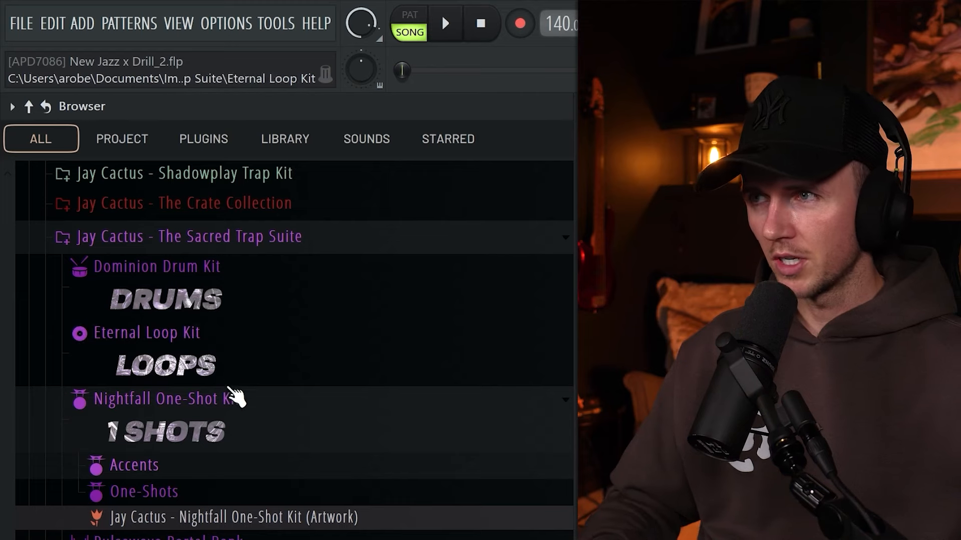
# - Audition the Nightfall One-Shot Kit accents, and place BlackOut twice on Track 2 and Fatal at about bar 2 on a track below
pyautogui.click(193, 475)
pyautogui.scroll(4, 245, 480)
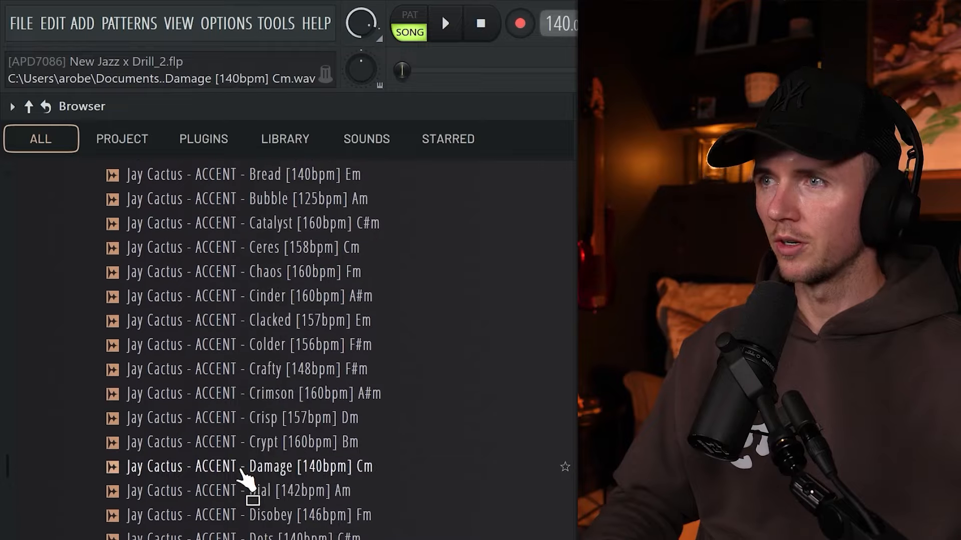
pyautogui.scroll(-4, 380, 396)
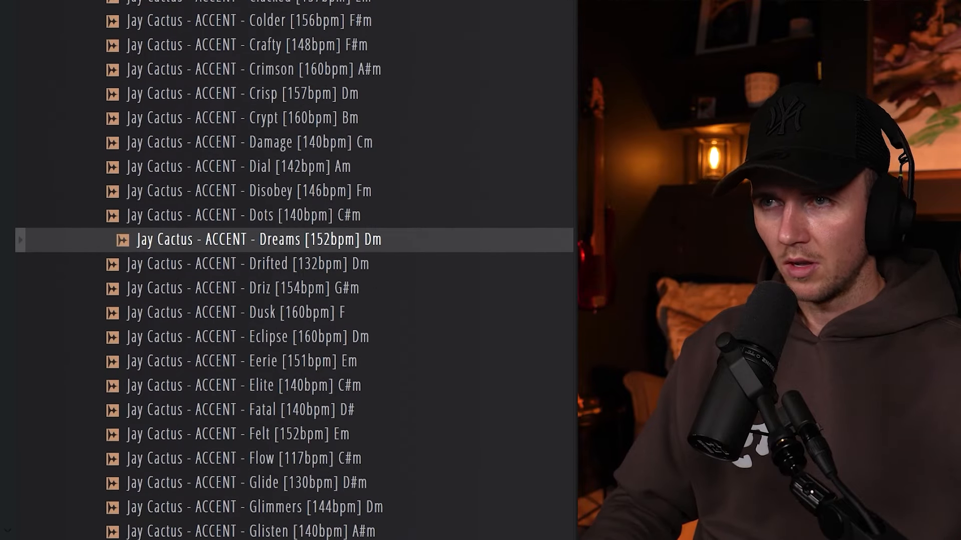
pyautogui.scroll(5, 291, 270)
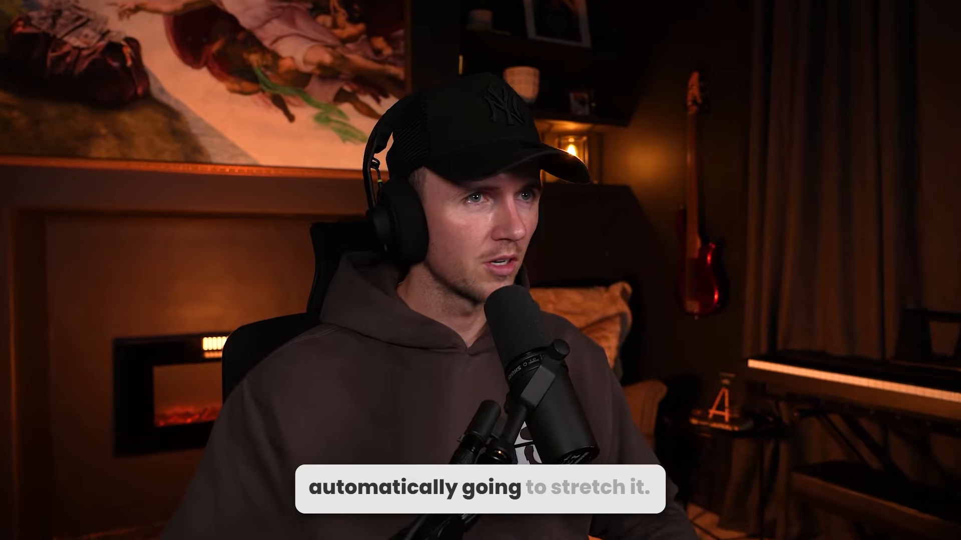
pyautogui.moveTo(250, 490); pyautogui.dragTo(543, 500)
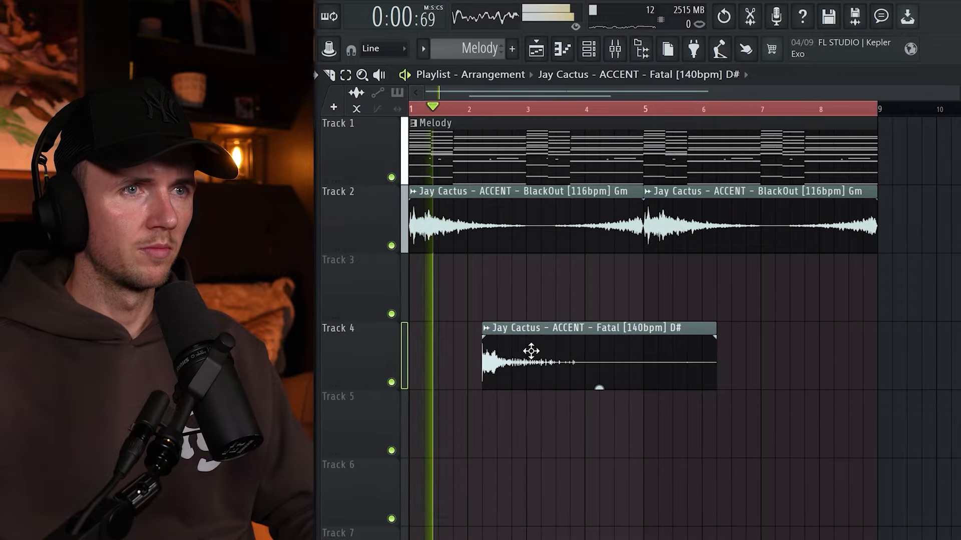
pyautogui.moveTo(530, 350); pyautogui.dragTo(506, 351)
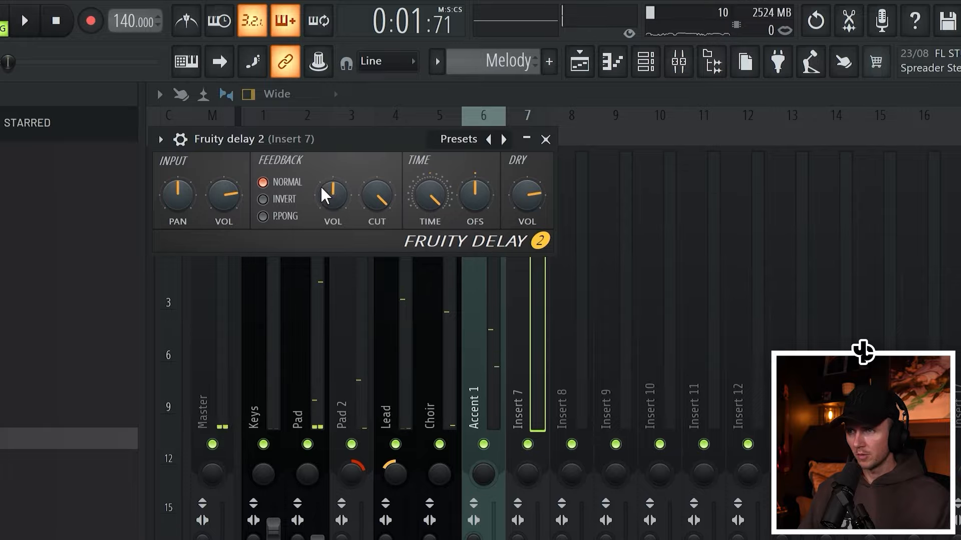
# - Set Insert 7's Fruity Delay 2 to ping-pong with its input panned right and volume lowered, and open the transpose option for the selected channels
pyautogui.moveTo(194, 203)
pyautogui.mouseDown()
pyautogui.moveTo(195, 193)
pyautogui.moveTo(226, 205)
pyautogui.moveTo(210, 200)
pyautogui.mouseUp()
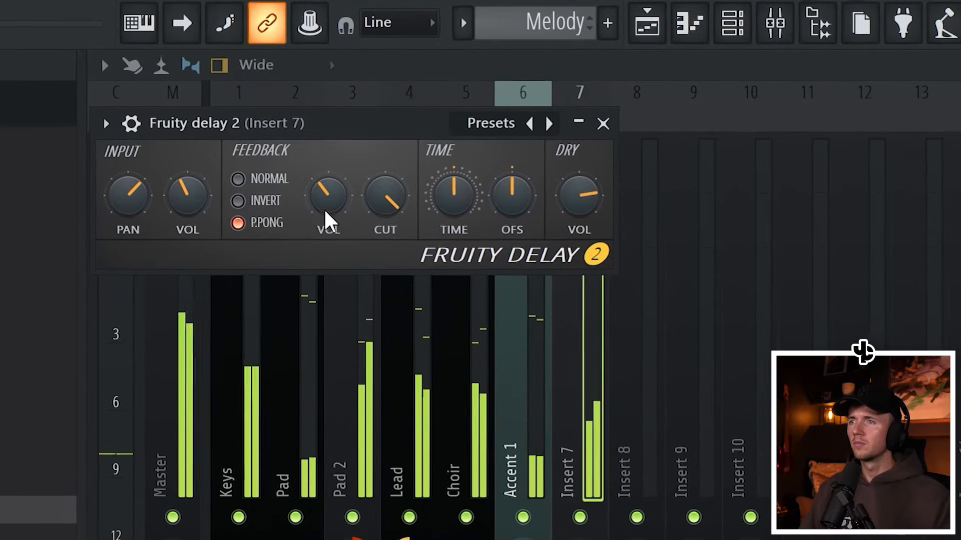
pyautogui.moveTo(182, 209); pyautogui.dragTo(182, 199)
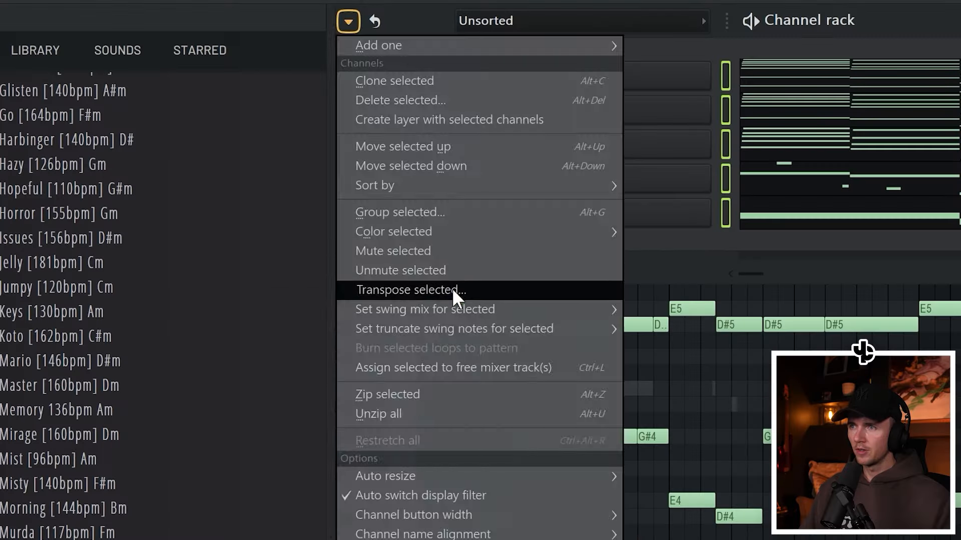
pyautogui.click(452, 287)
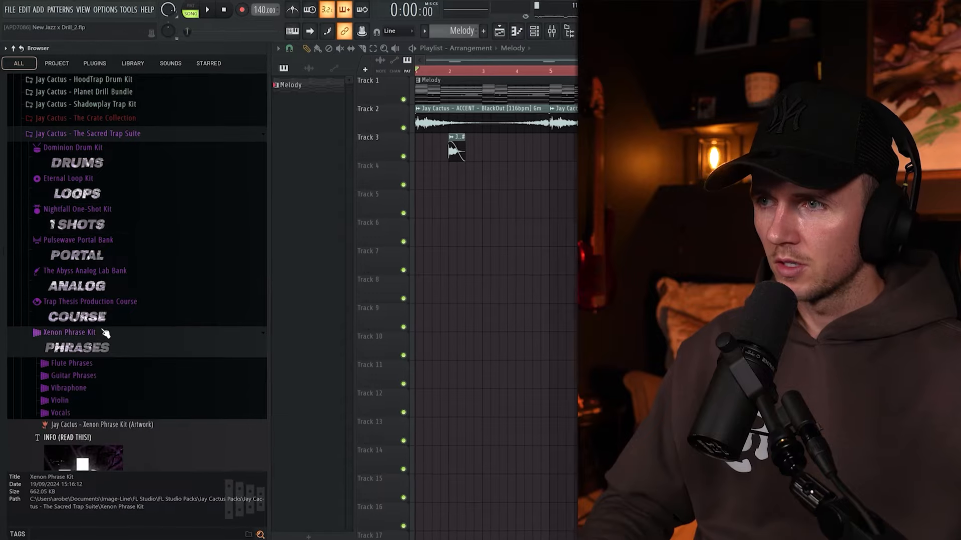
# - Audition the Xenon Phrase Kit vocals and place Vocal Phrase 27 (WET) [120bpm] Gm at bar 1 of Track 4 in Stretch mode
pyautogui.click(60, 412)
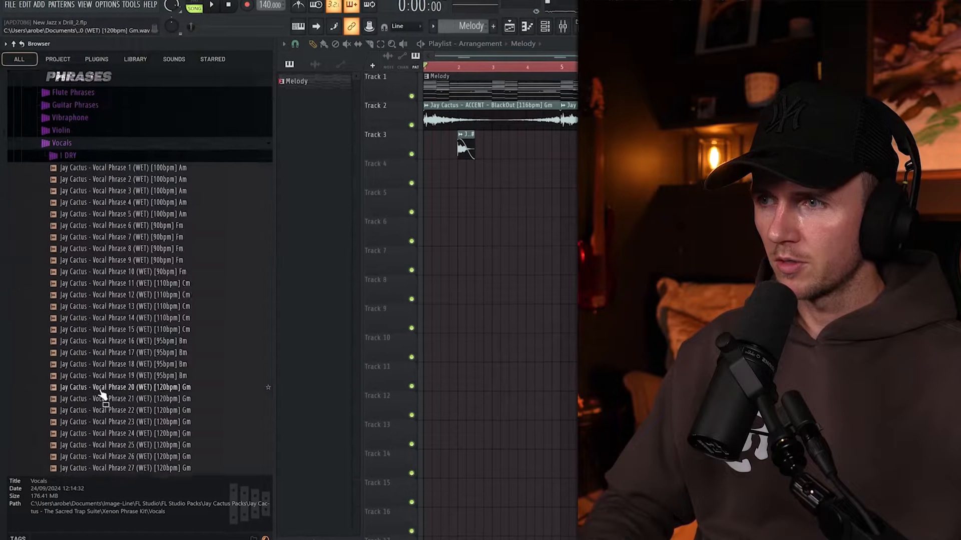
pyautogui.scroll(-3, 98, 391)
pyautogui.click(153, 125)
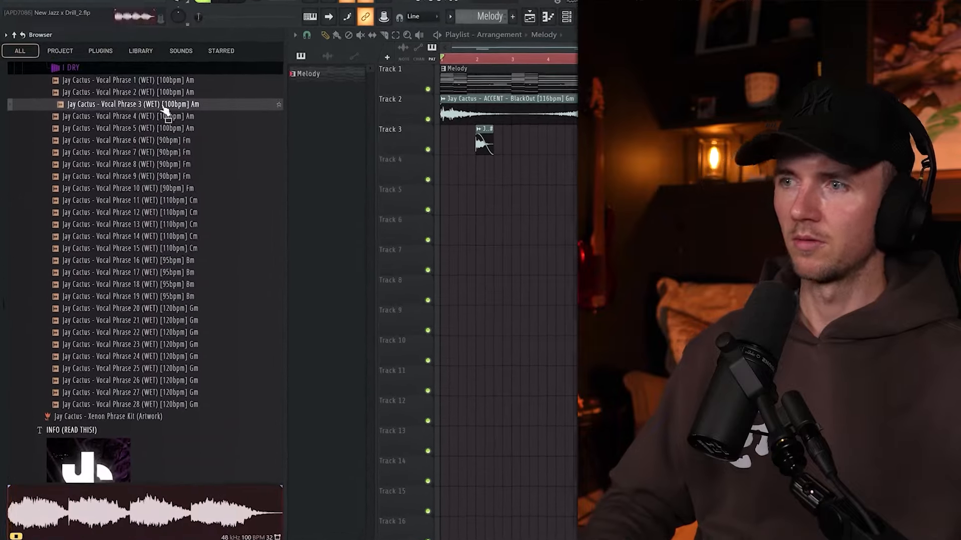
pyautogui.click(175, 308)
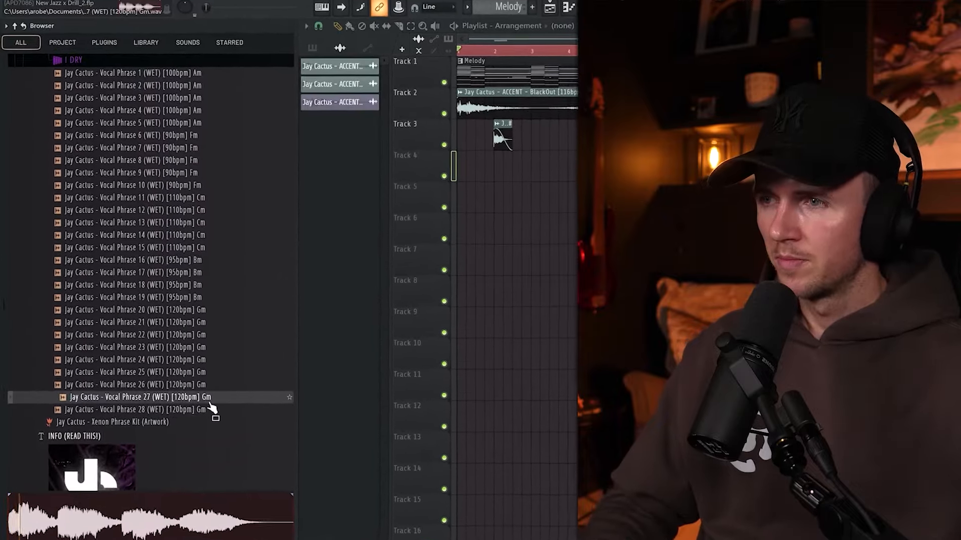
pyautogui.moveTo(208, 407); pyautogui.dragTo(478, 177)
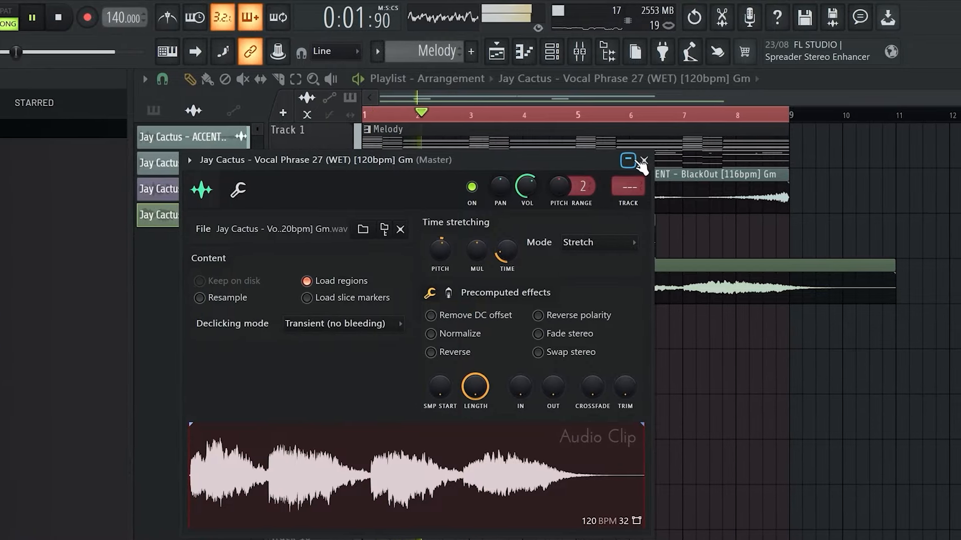
pyautogui.click(656, 160)
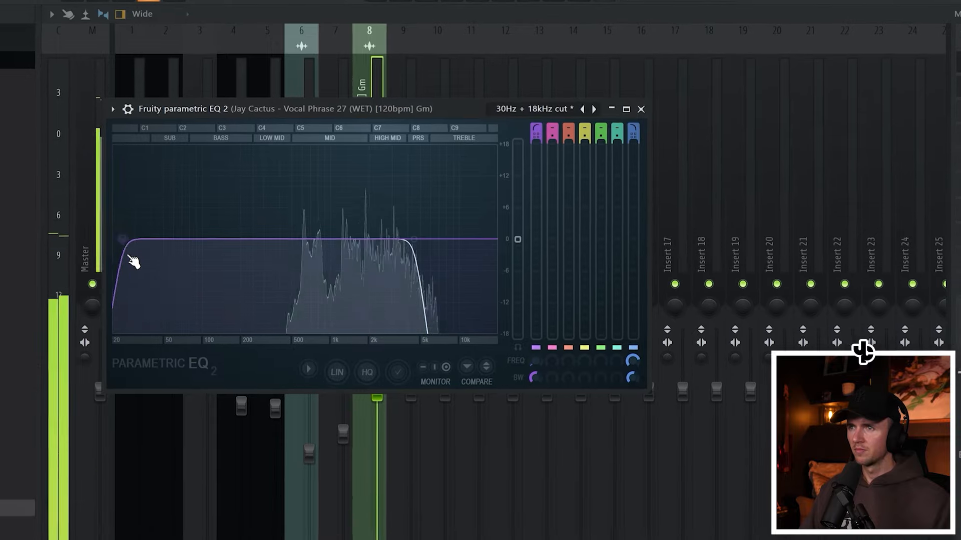
# - Raise the vocal phrase's low cut in Parametric EQ 2 to about 500 Hz, and adjust the Chorus JUN-6 dry/wet mix on the Keys
pyautogui.moveTo(131, 260); pyautogui.dragTo(311, 239)
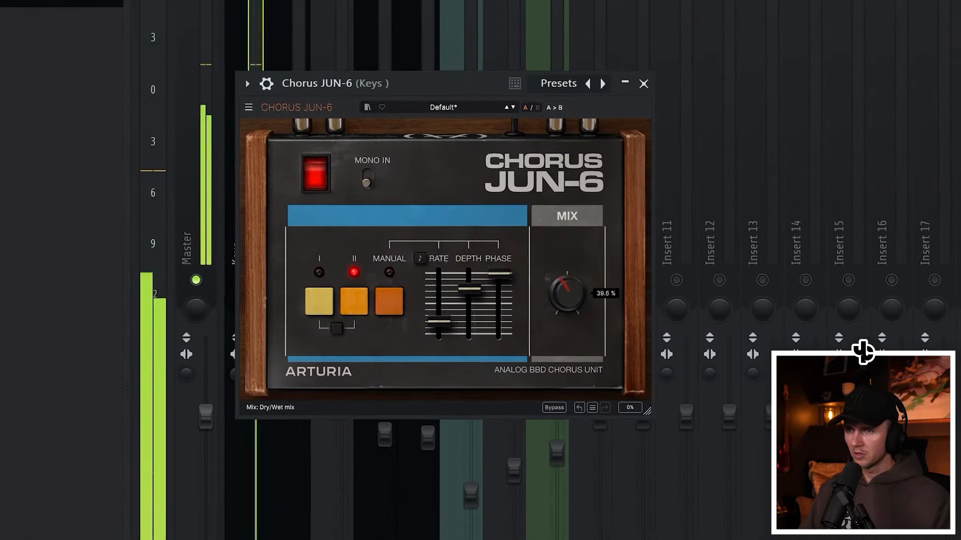
pyautogui.moveTo(567, 295); pyautogui.dragTo(530, 291)
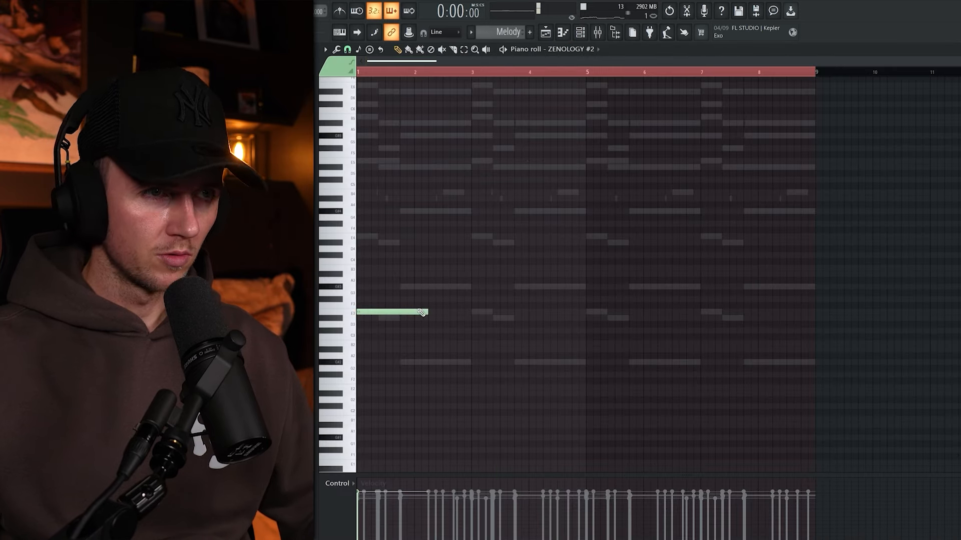
# - Write a two-bar ZENOLOGY #2 bass line of E2, D#2 and a held G#1, and repeat it in bars 3 and 4
pyautogui.moveTo(422, 313); pyautogui.dragTo(384, 323)
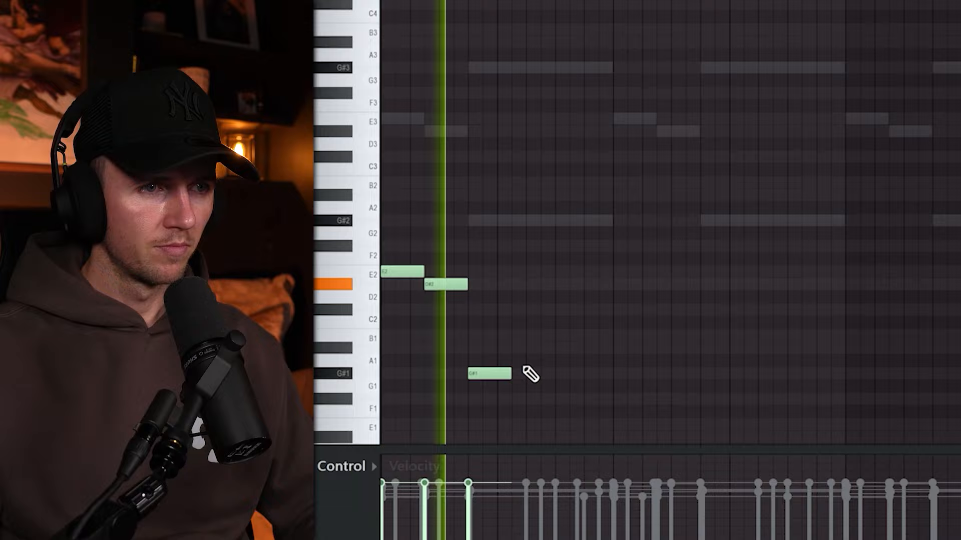
pyautogui.moveTo(423, 362); pyautogui.dragTo(475, 362)
pyautogui.hotkey('ctrl', 'b')
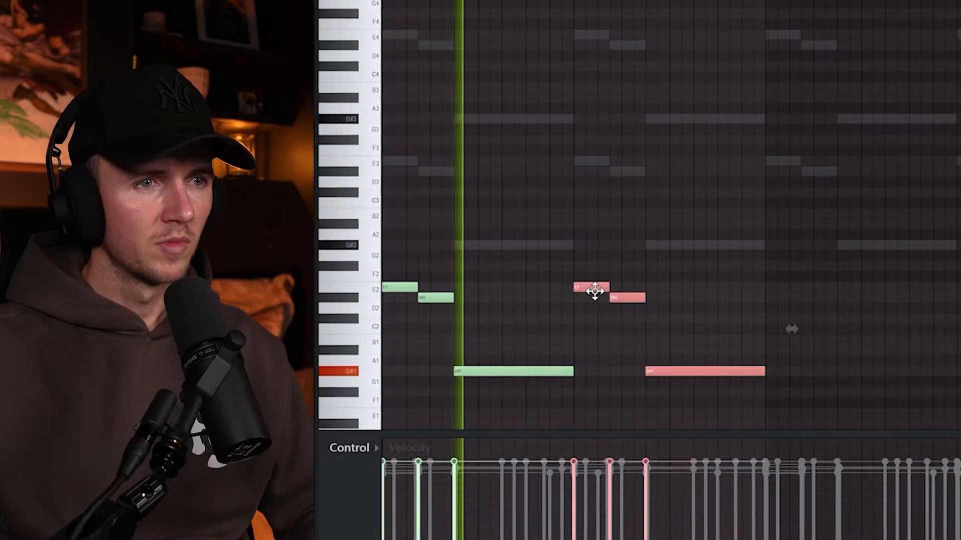
pyautogui.click(661, 248)
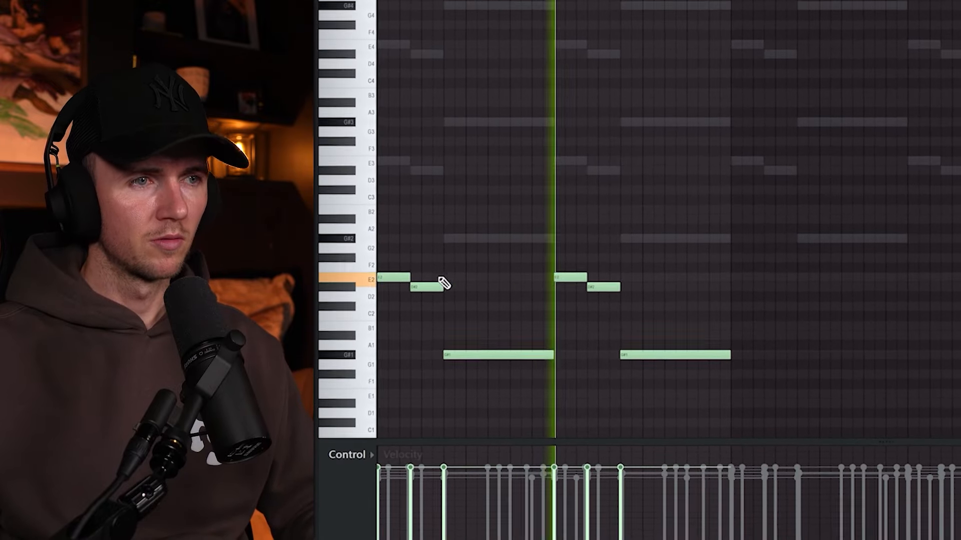
# - Duplicate the four-bar bass line into bars 5 to 8, and vary it with G#2 notes, D#2 and E2 endings, and short E3 and D#3 notes
pyautogui.hotkey('ctrl', 'a')
pyautogui.hotkey('ctrl', 'b')
pyautogui.click(794, 309)
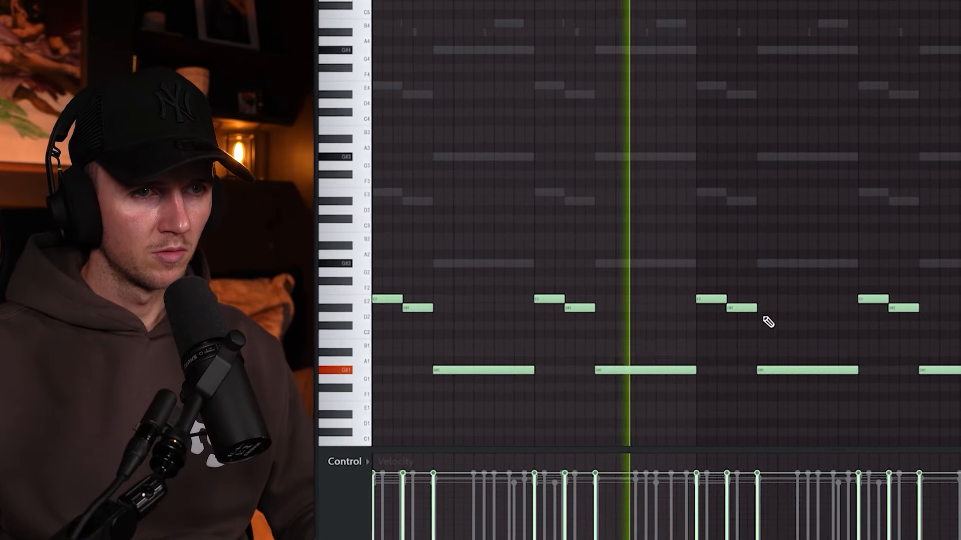
pyautogui.click(813, 359)
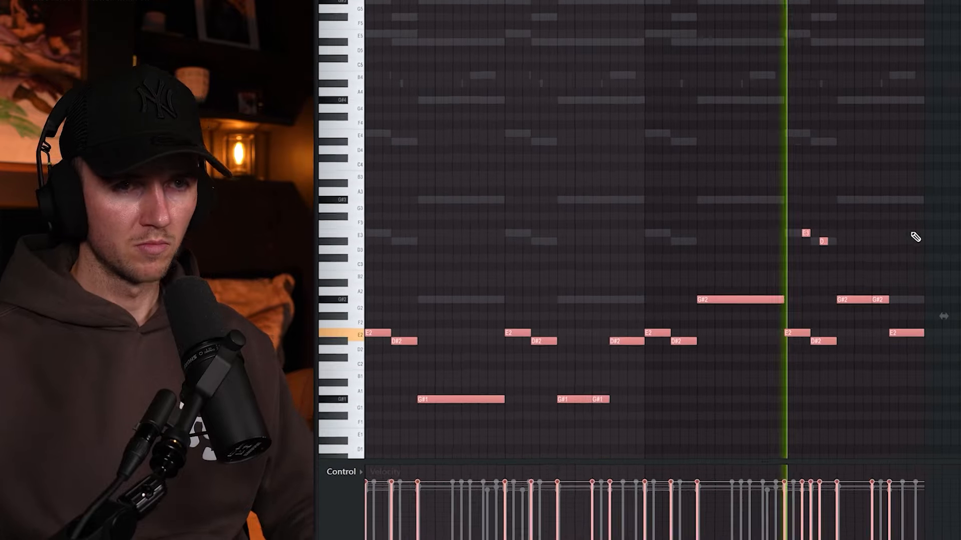
pyautogui.click(926, 281)
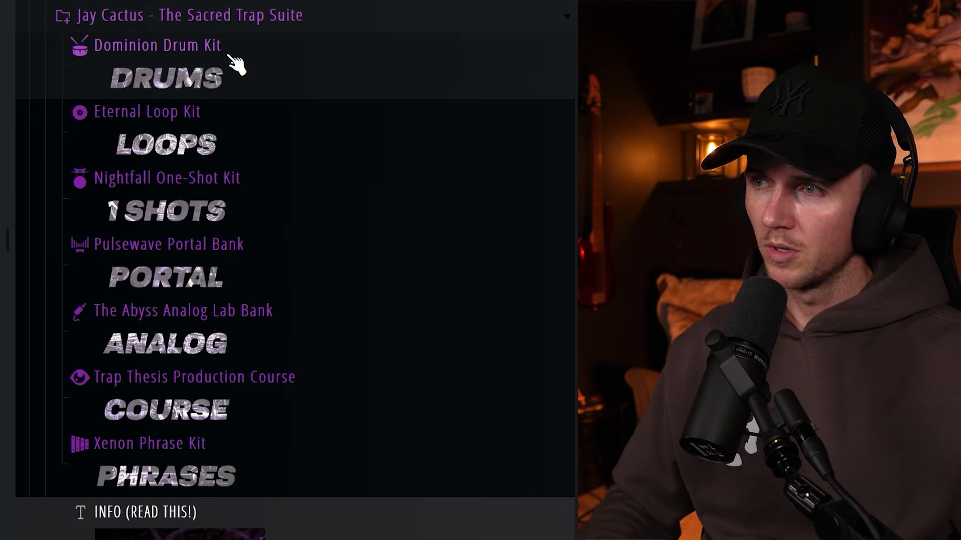
# - Load the Metal Clap sample from the Dominion Drum Kit's claps and write C5 clap hits across the eight bars
pyautogui.click(230, 62)
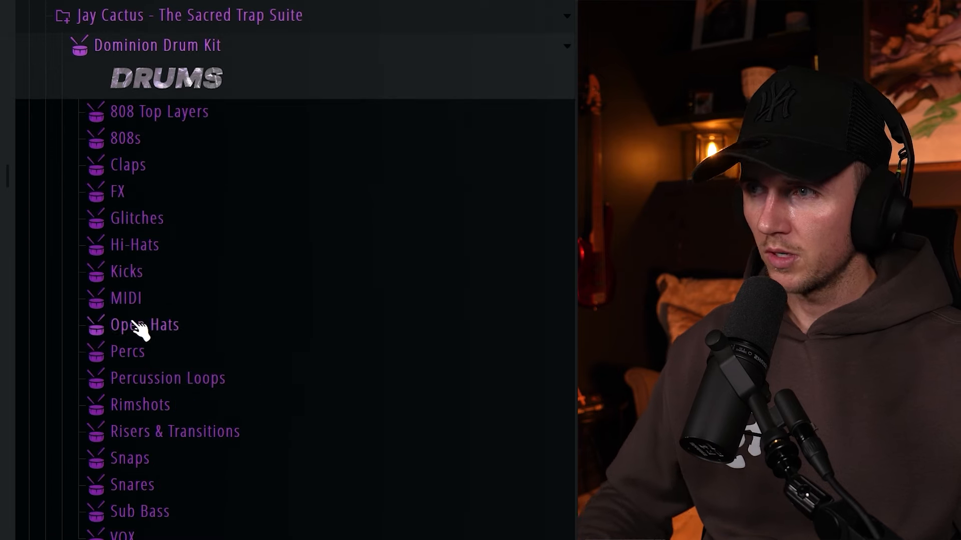
pyautogui.click(128, 165)
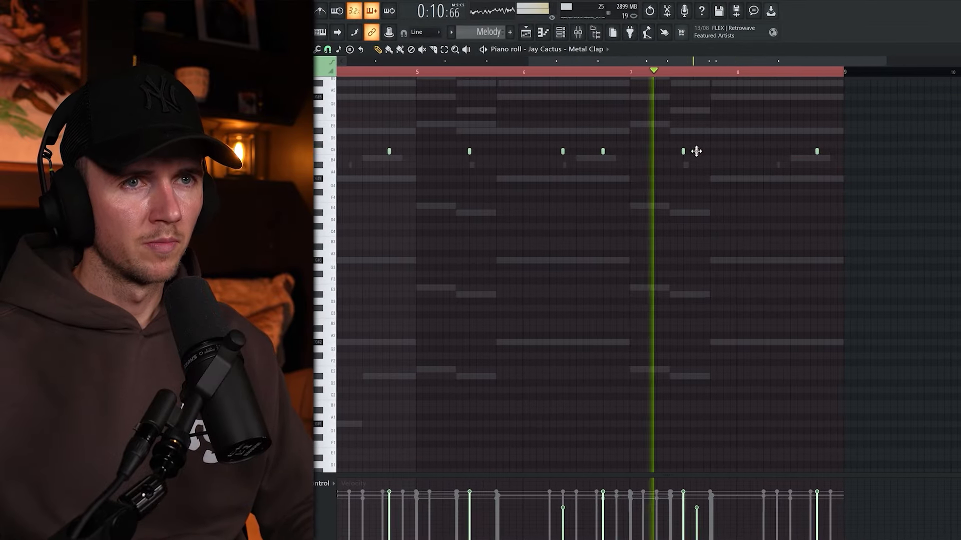
pyautogui.scroll(-3, 706, 192)
pyautogui.scroll(3, 704, 192)
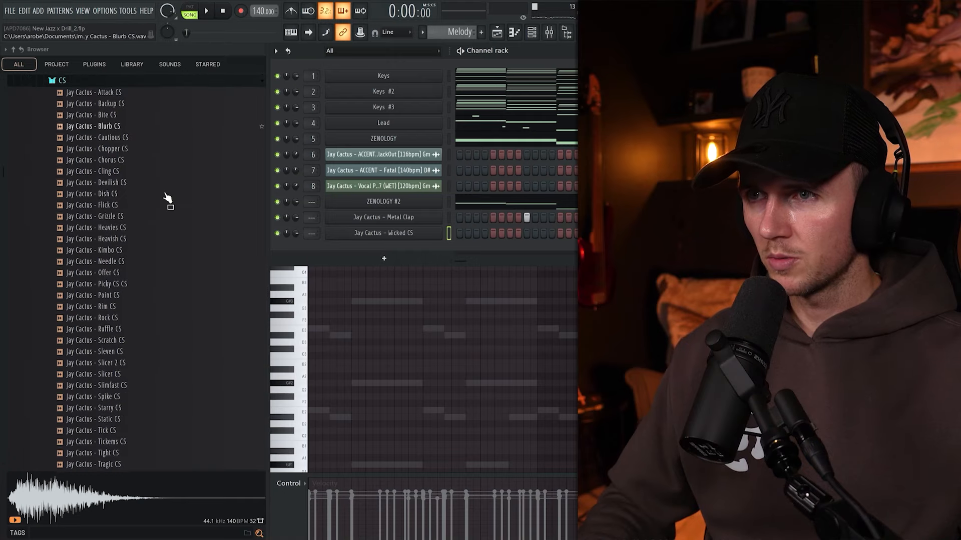
# - Write a two-bar Wicked CS rhythm on C5, starting with hits on steps 1, 4 and 7
pyautogui.click(460, 233)
pyautogui.click(484, 233)
pyautogui.click(510, 233)
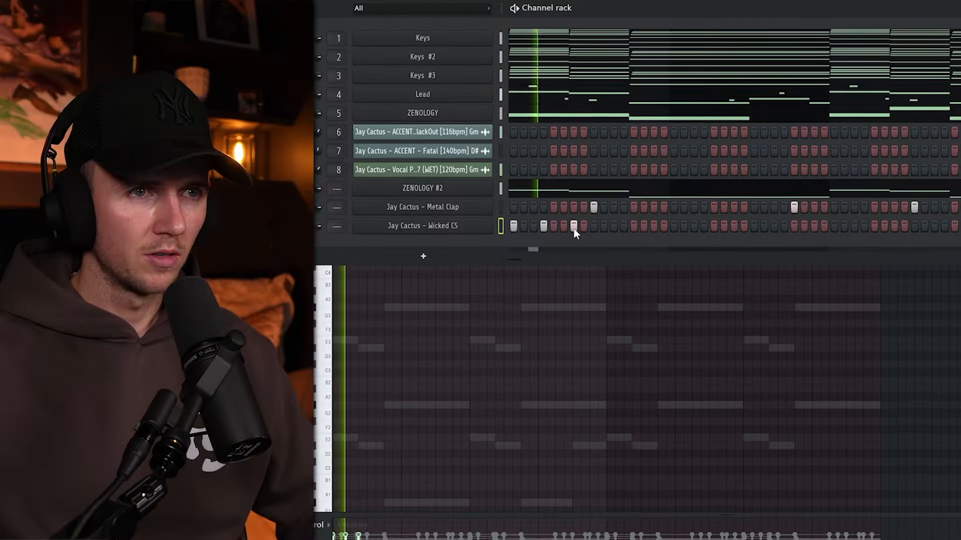
pyautogui.press('F7')
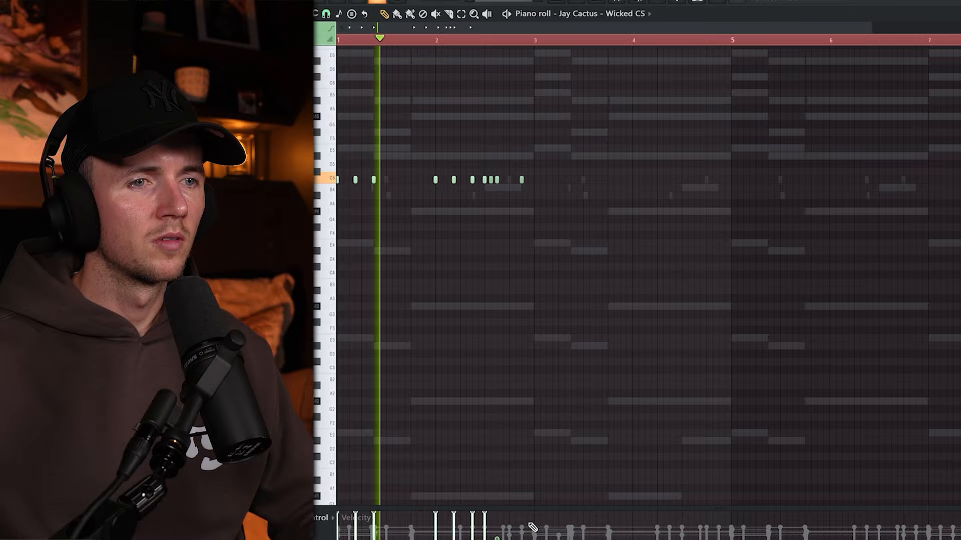
# - Duplicate the two-bar Wicked CS pattern into bars 3 and 4, and vary it with a fast C5 roll and single G#5 and F#5 hits
pyautogui.hotkey('ctrl', 'a')
pyautogui.scroll(-2, 866, 47)
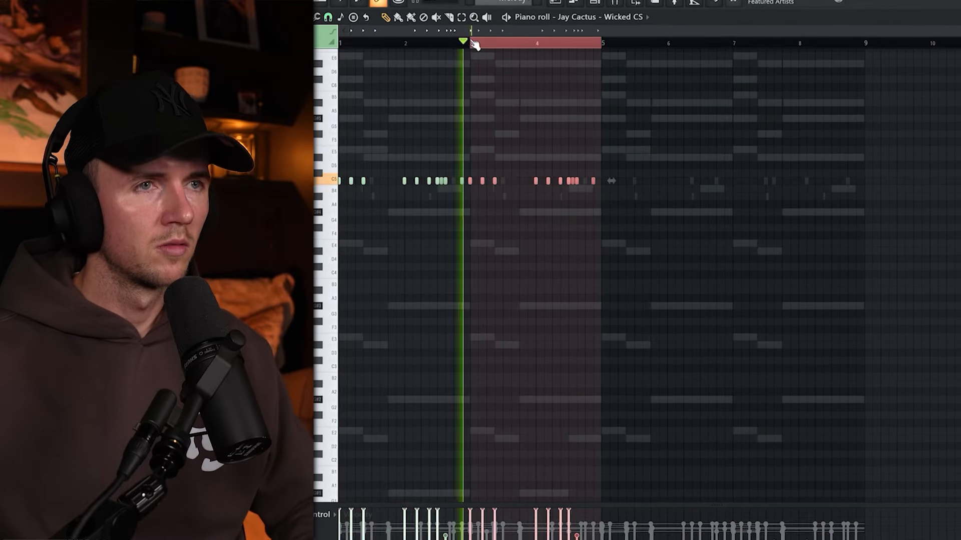
pyautogui.scroll(2, 474, 44)
pyautogui.click(517, 182)
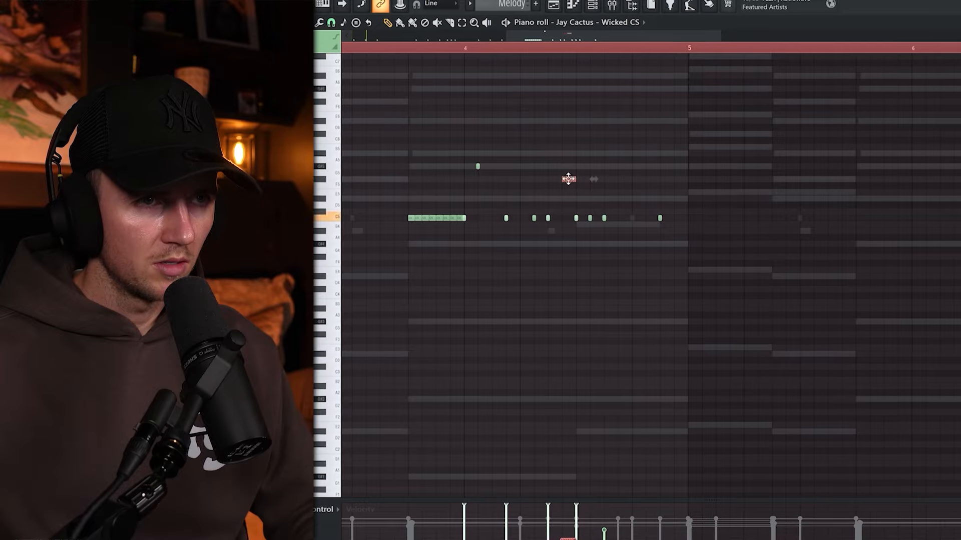
pyautogui.scroll(-4, 555, 179)
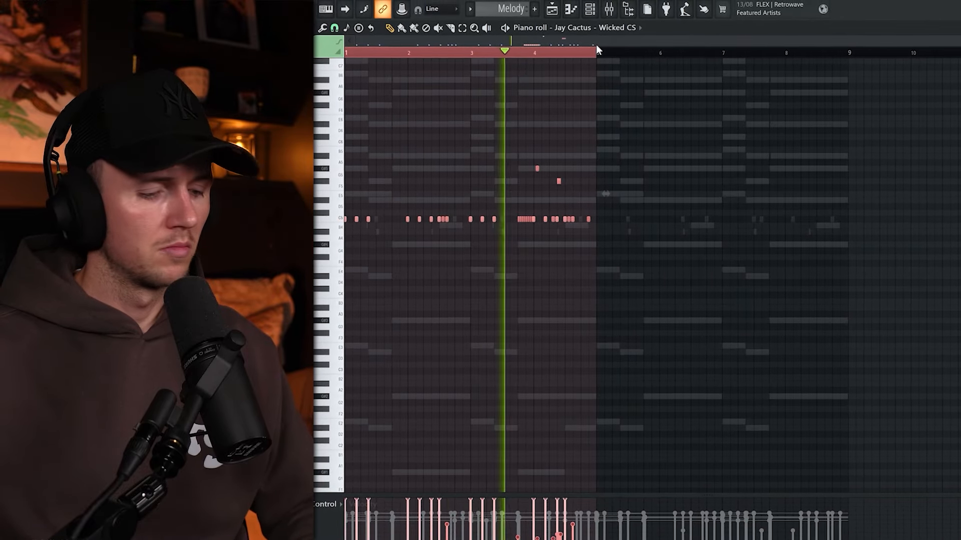
# - Duplicate the four-bar Wicked CS pattern into bars 5 to 8, and add a short C5 roll near the end of bar 8
pyautogui.hotkey('ctrl', 'b')
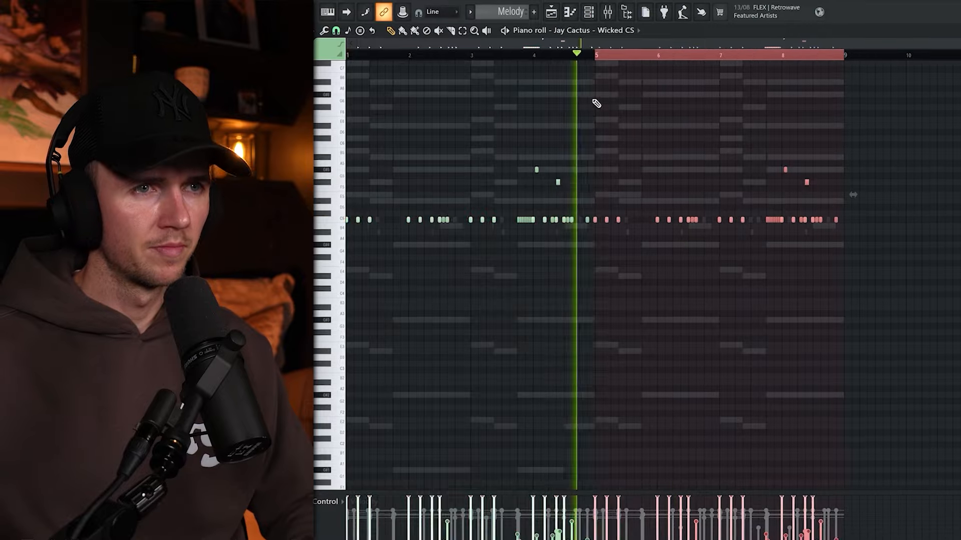
pyautogui.hotkey('ctrl', 'a')
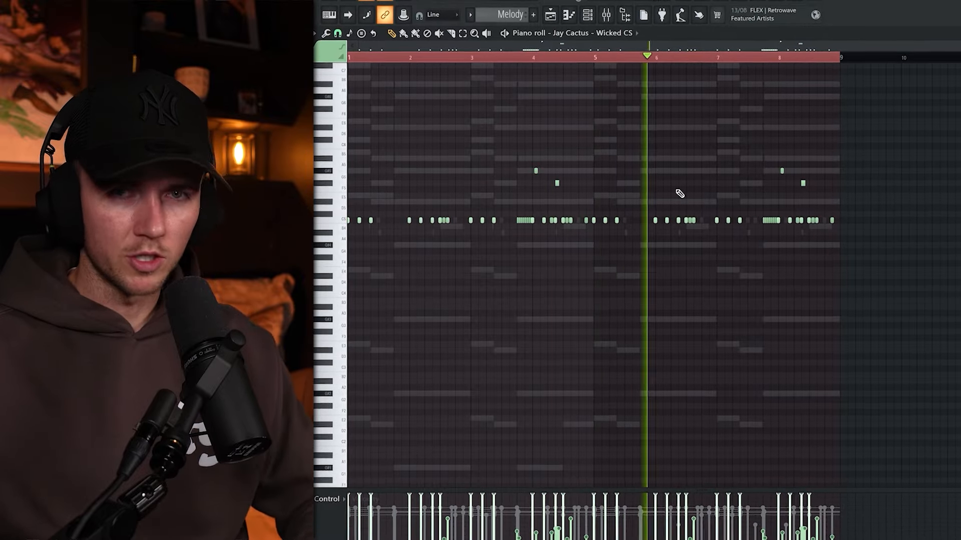
pyautogui.scroll(-3, 708, 191)
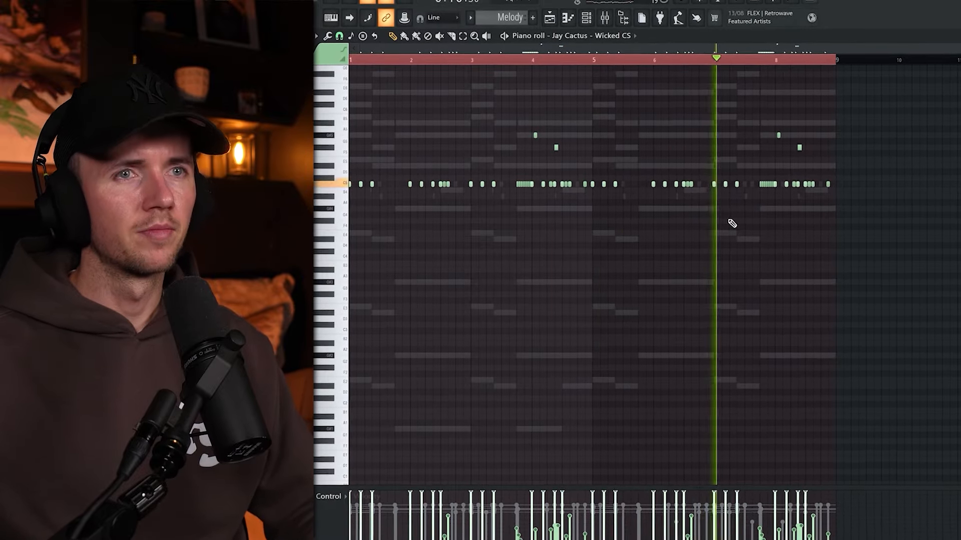
pyautogui.scroll(2, 751, 214)
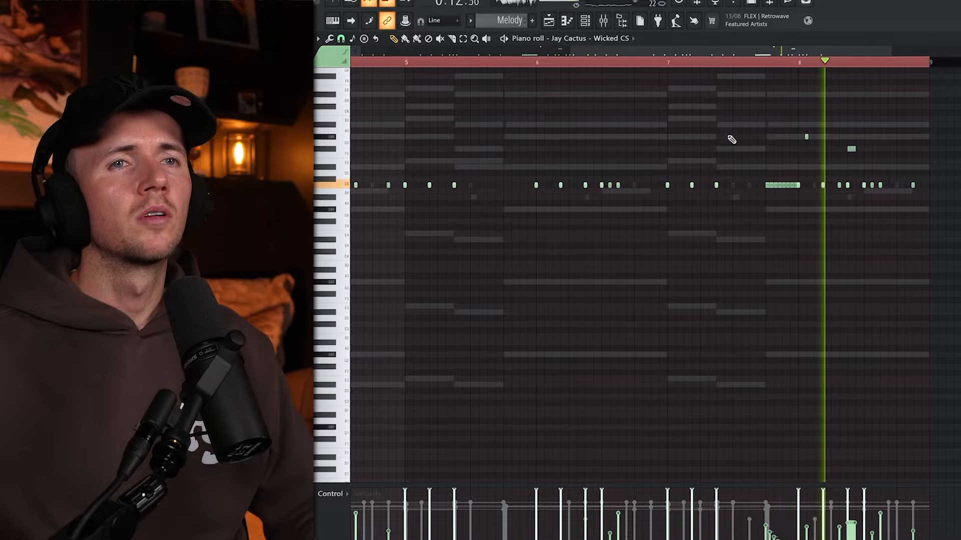
pyautogui.click(744, 186)
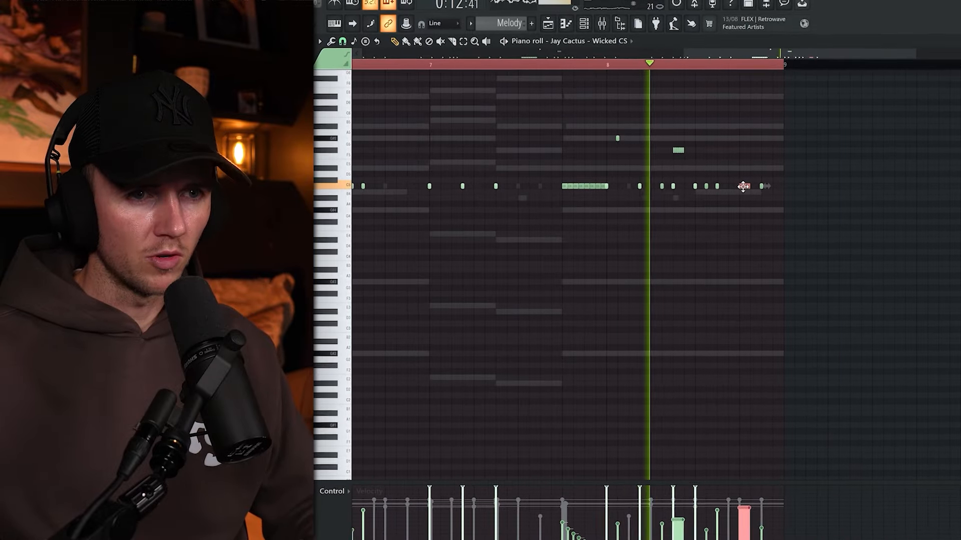
pyautogui.scroll(2, 743, 186)
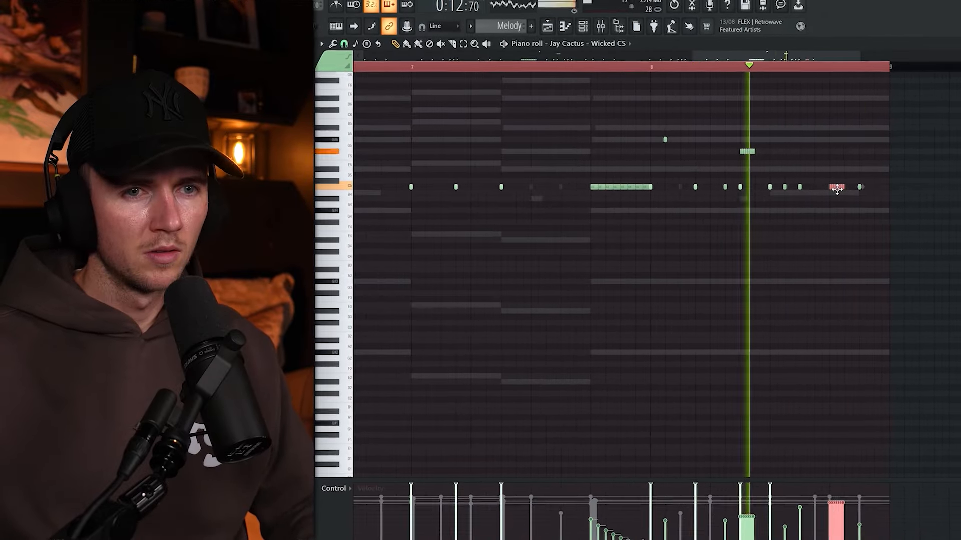
pyautogui.scroll(-5, 689, 301)
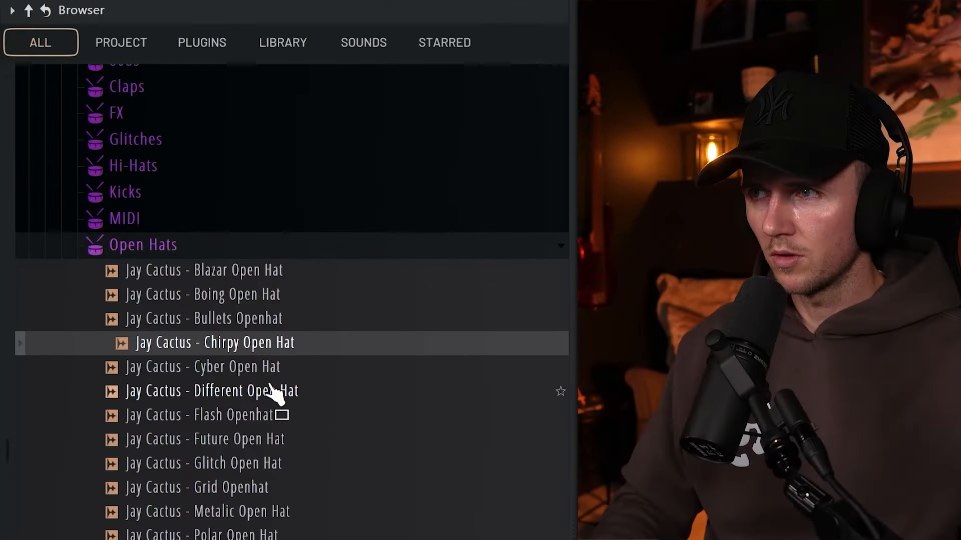
# - Load the Cyber Open Hat sample from the Dominion Drum Kit's open hats and write C5 hits in bars 1 and 3
pyautogui.click(274, 322)
pyautogui.click(275, 333)
pyautogui.click(268, 252)
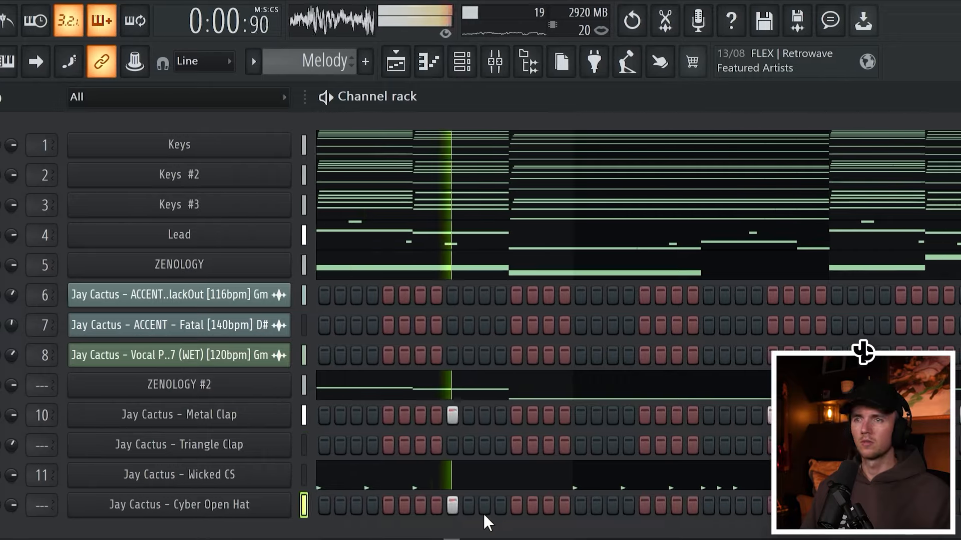
pyautogui.press('space')
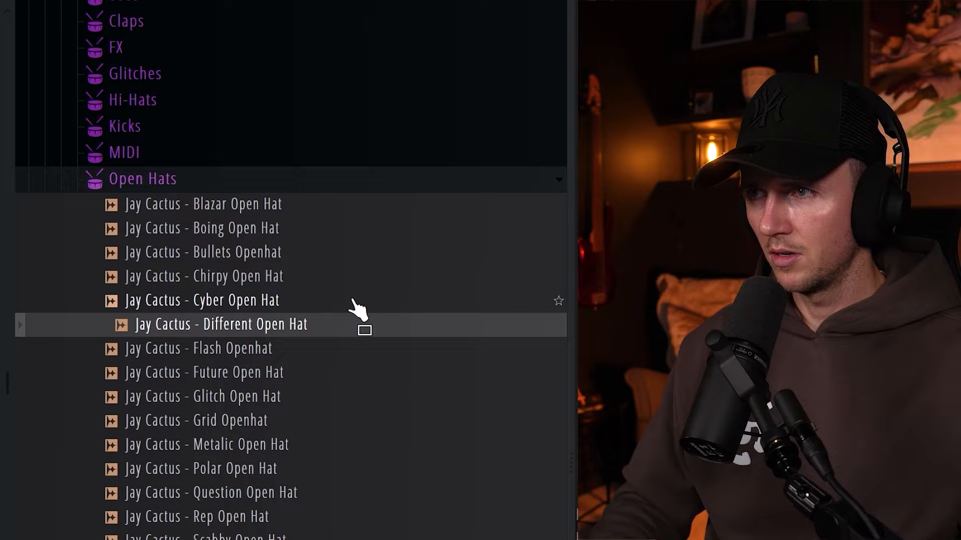
pyautogui.moveTo(359, 311); pyautogui.dragTo(337, 112)
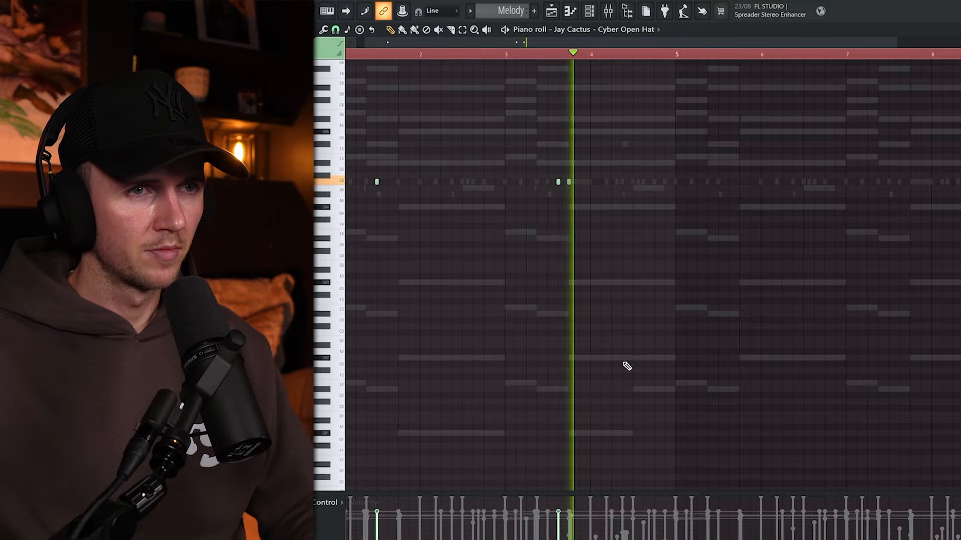
pyautogui.scroll(-2, 632, 332)
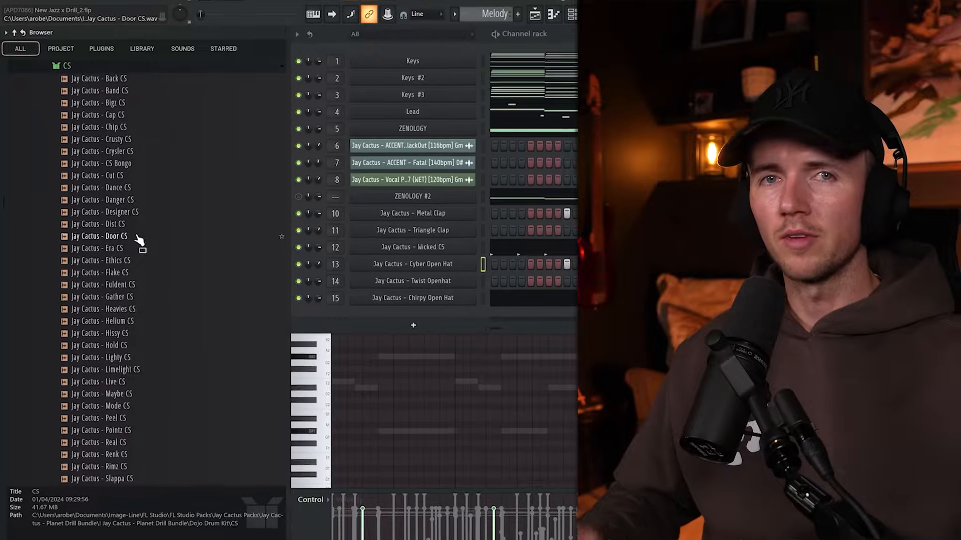
# - Load the Hissy CS and Limelight CS samples from the Dojo Drum Kit, and place Limelight CS hits on steps 17, 20 and 23
pyautogui.click(135, 237)
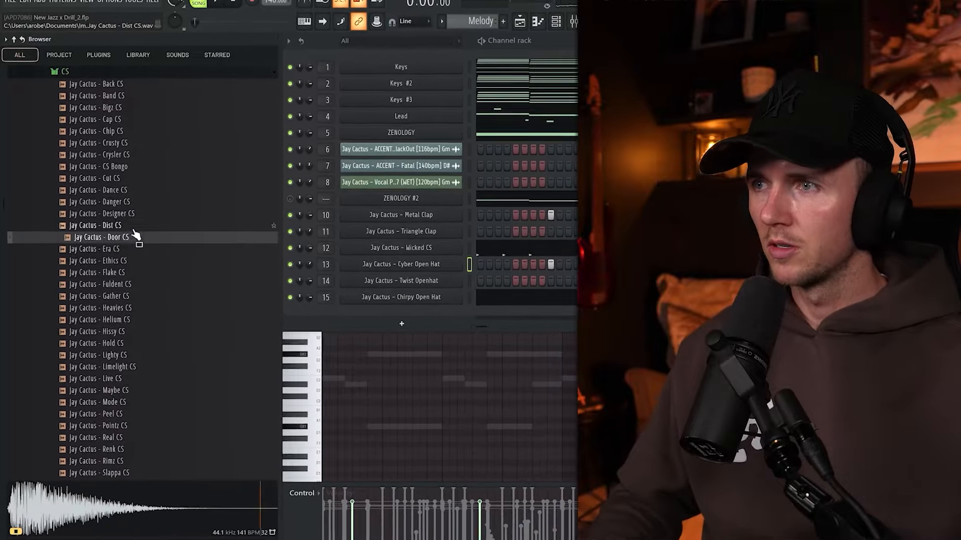
pyautogui.moveTo(98, 331); pyautogui.dragTo(429, 312)
pyautogui.click(160, 400)
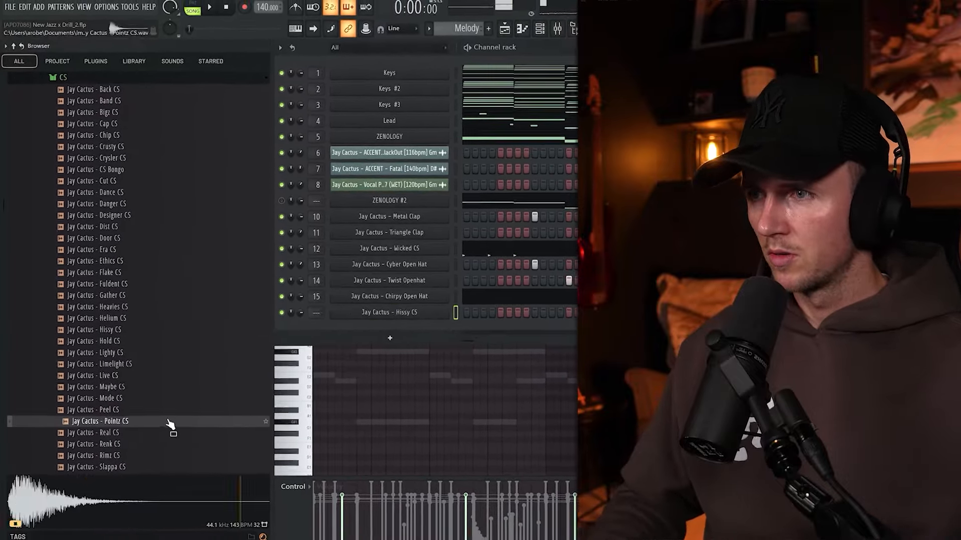
pyautogui.click(125, 364)
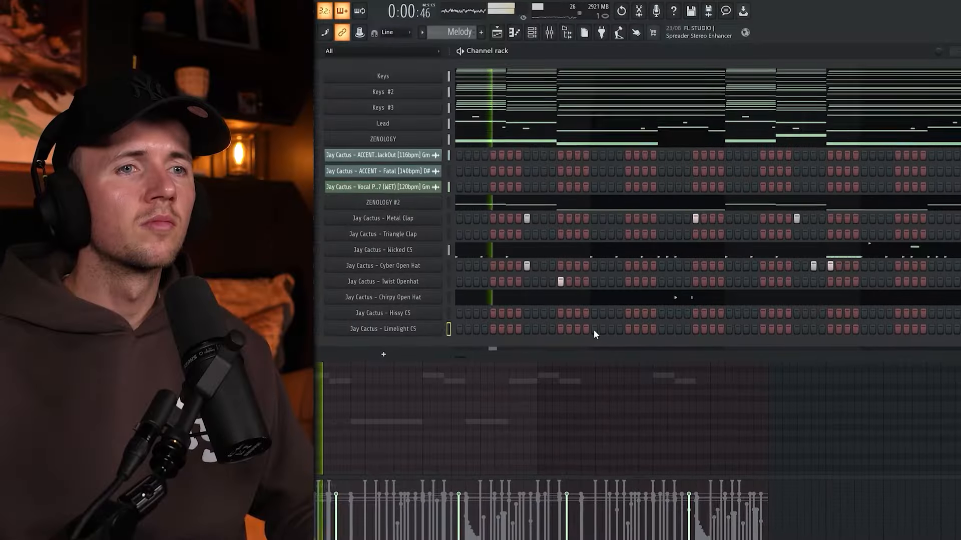
pyautogui.click(594, 329)
pyautogui.click(619, 329)
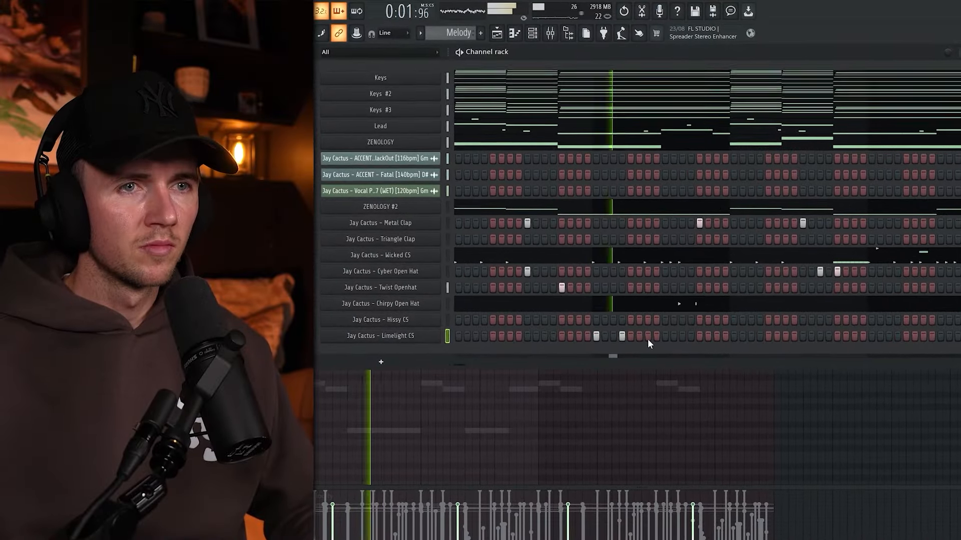
pyautogui.click(644, 329)
# - Place Hissy CS hits on steps 1, 4 and 7, and try swapping the step 1 and 23 hits between Hissy CS and Limelight CS
pyautogui.click(458, 338)
pyautogui.click(484, 322)
pyautogui.click(509, 321)
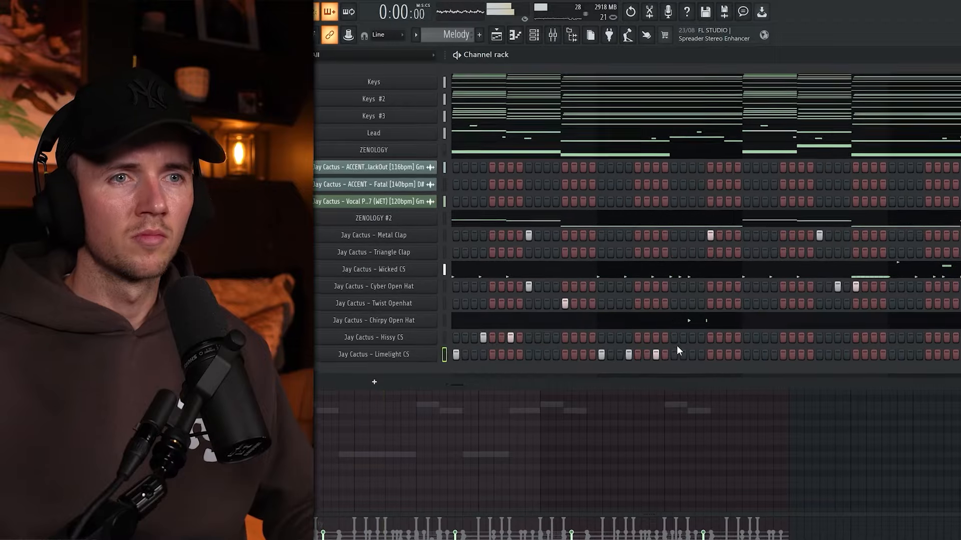
pyautogui.click(657, 356)
pyautogui.click(657, 339)
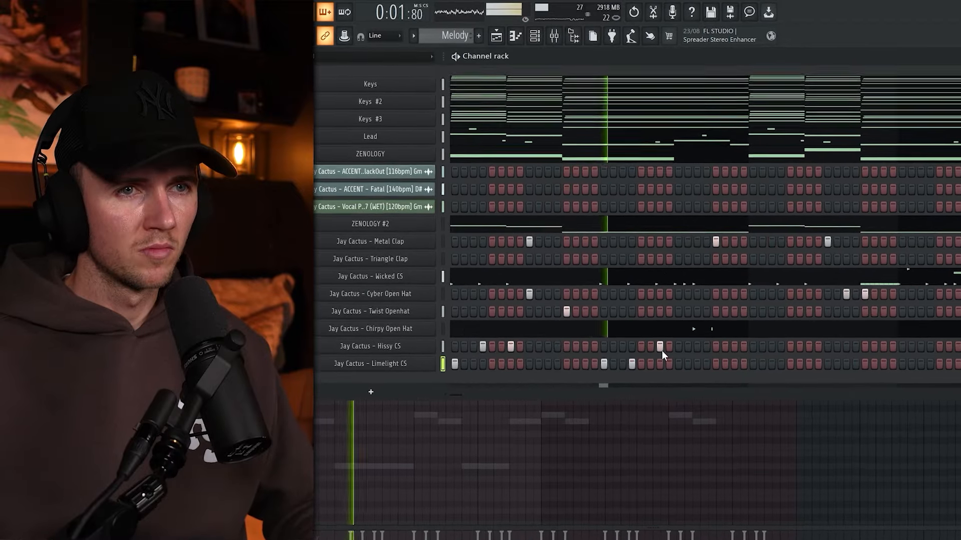
pyautogui.click(661, 348)
pyautogui.click(661, 365)
pyautogui.click(454, 366)
pyautogui.click(455, 348)
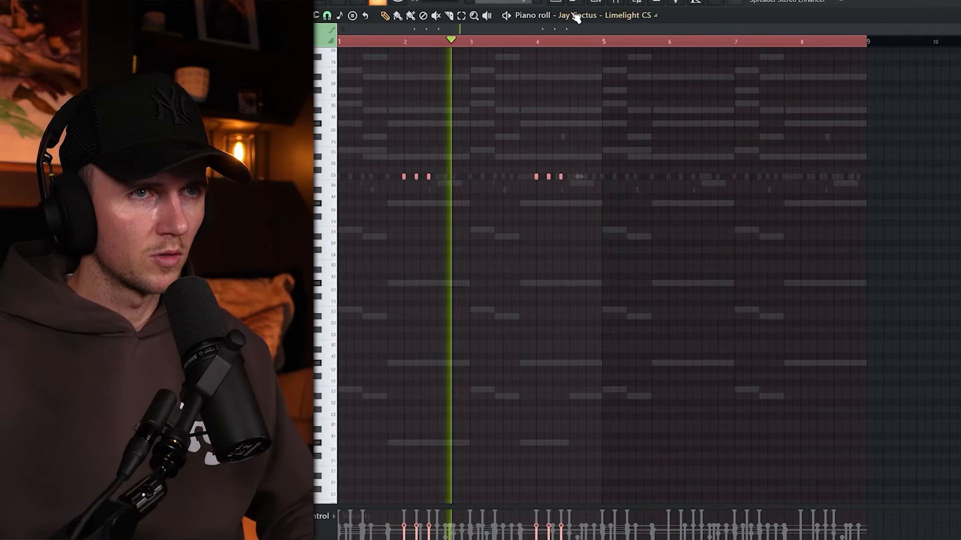
# - Add a quieter Limelight CS hit near the end of bar 4, and duplicate the four-bar pattern into bars 5 to 8
pyautogui.scroll(3, 502, 186)
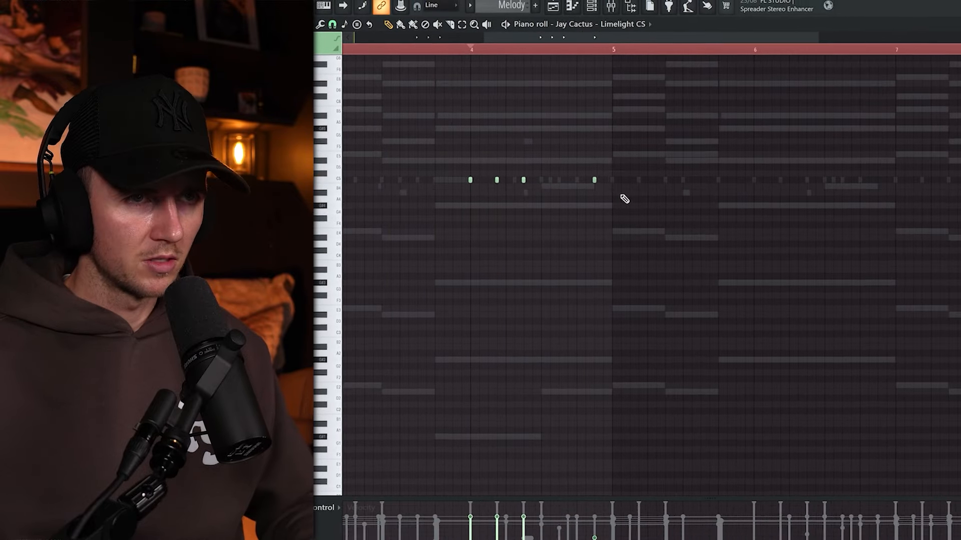
pyautogui.moveTo(618, 159); pyautogui.dragTo(583, 208)
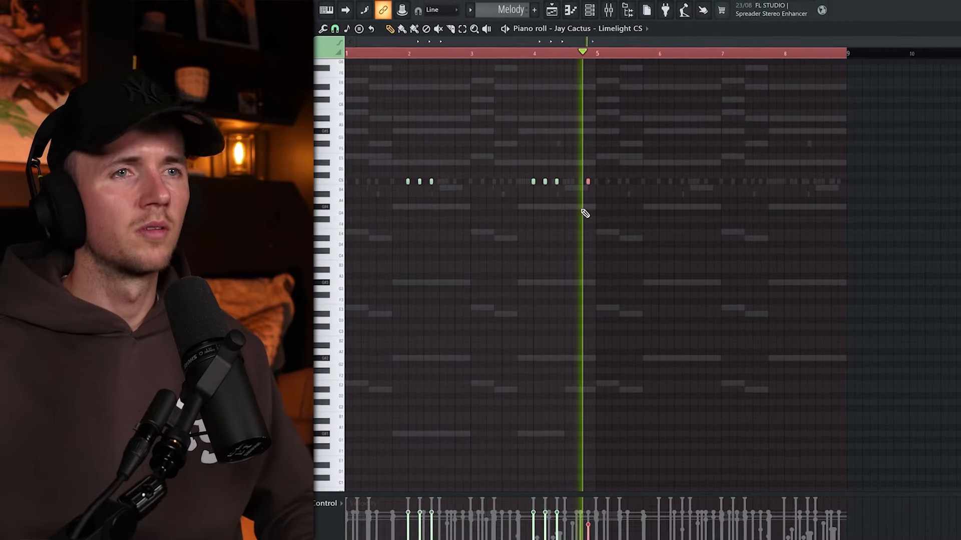
pyautogui.moveTo(738, 55); pyautogui.dragTo(598, 63)
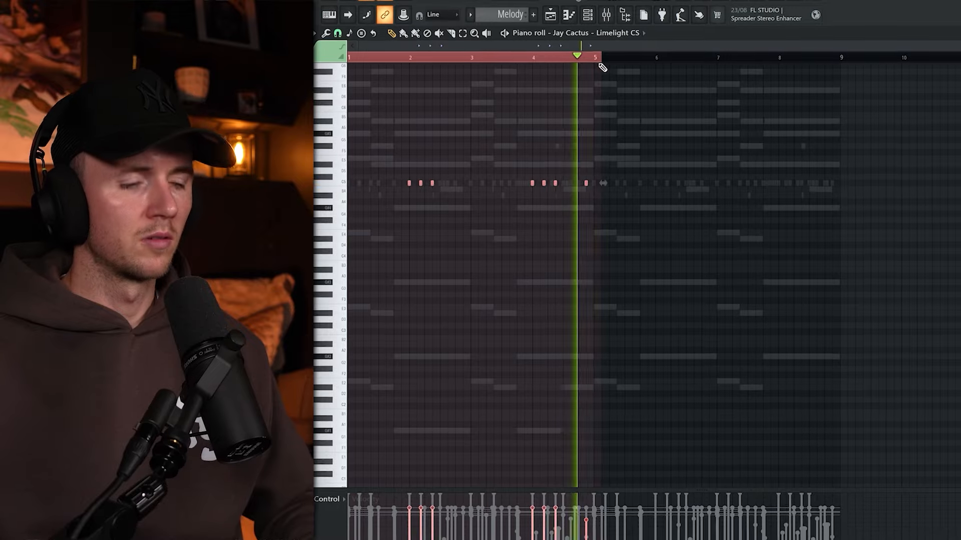
pyautogui.hotkey('ctrl', 'b')
# - Duplicate the four-bar Hissy CS pattern into bars 5 to 8
pyautogui.press('Down')
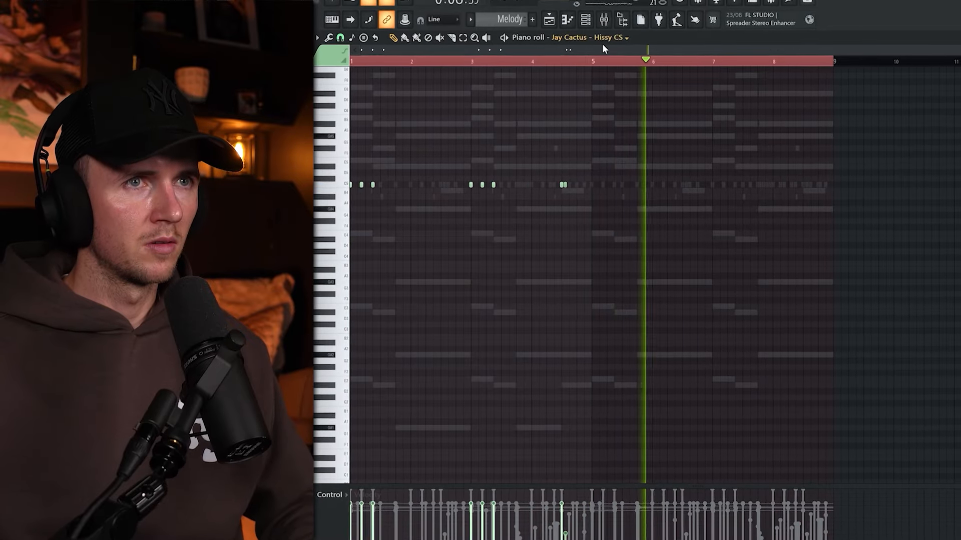
pyautogui.moveTo(832, 62); pyautogui.dragTo(596, 64)
pyautogui.hotkey('ctrl', 'b')
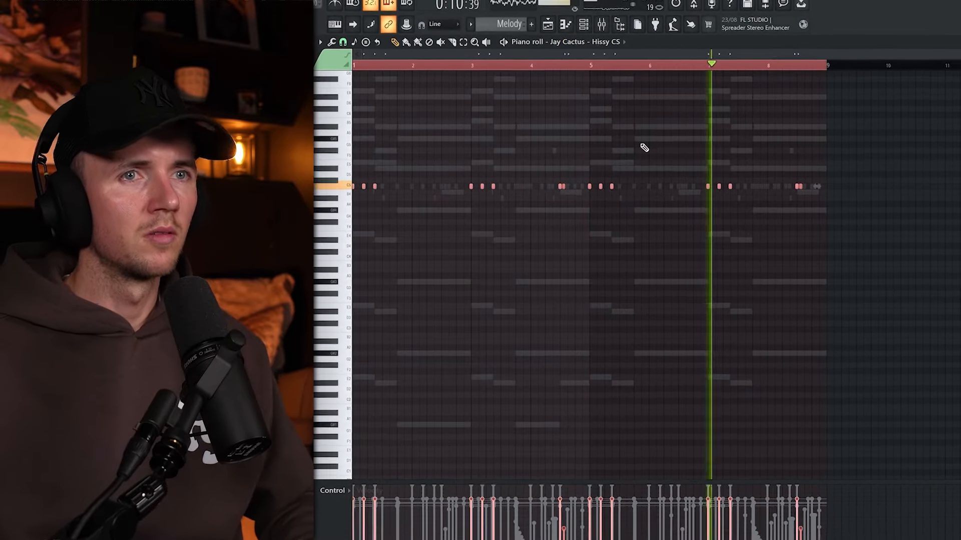
pyautogui.hotkey('ctrl', 'd')
pyautogui.click(583, 29)
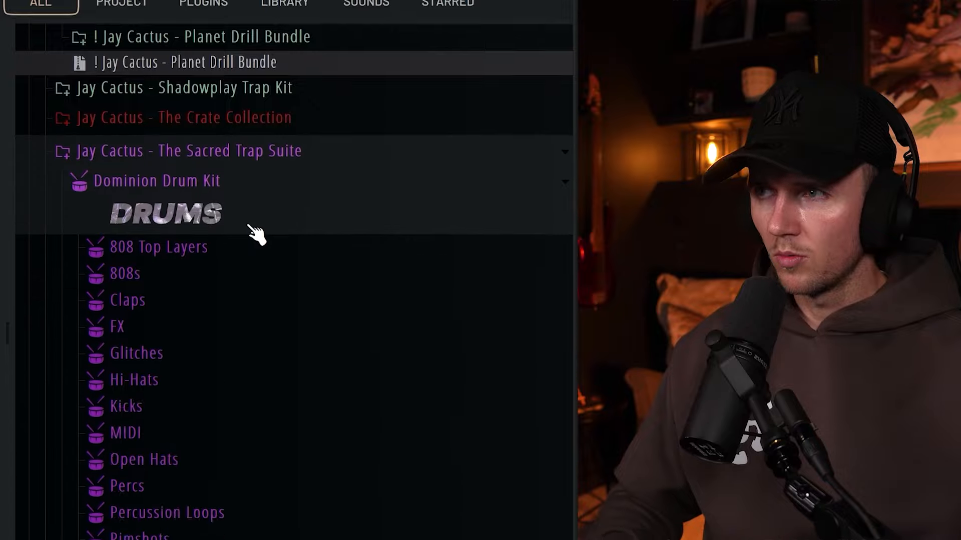
# - Audition the snare samples in the Dominion Drum Kit to find one for the beat
pyautogui.scroll(-10, 251, 230)
pyautogui.press('Down')
pyautogui.press('Down')
pyautogui.press('Down')
pyautogui.press('Down')
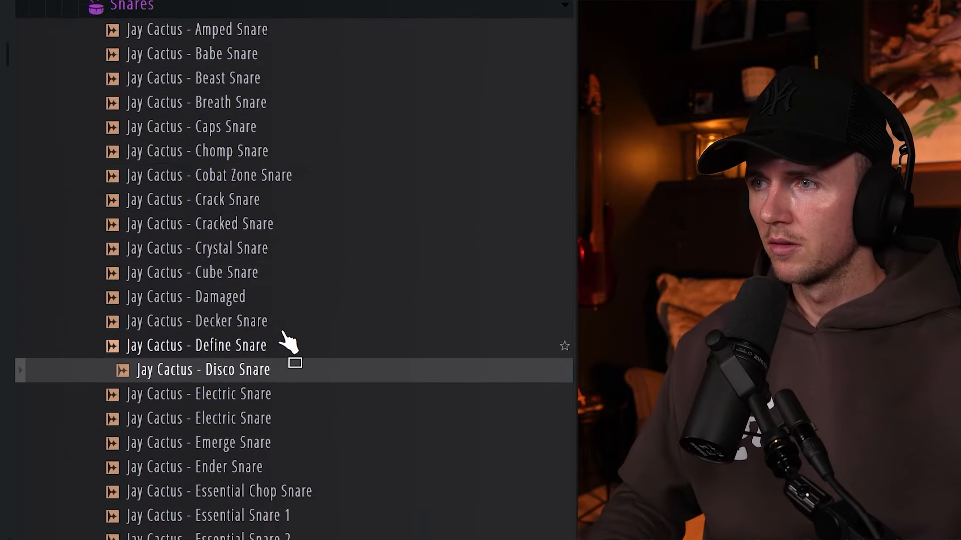
pyautogui.press('Up')
pyautogui.press('Up')
pyautogui.press('Up')
pyautogui.press('Up')
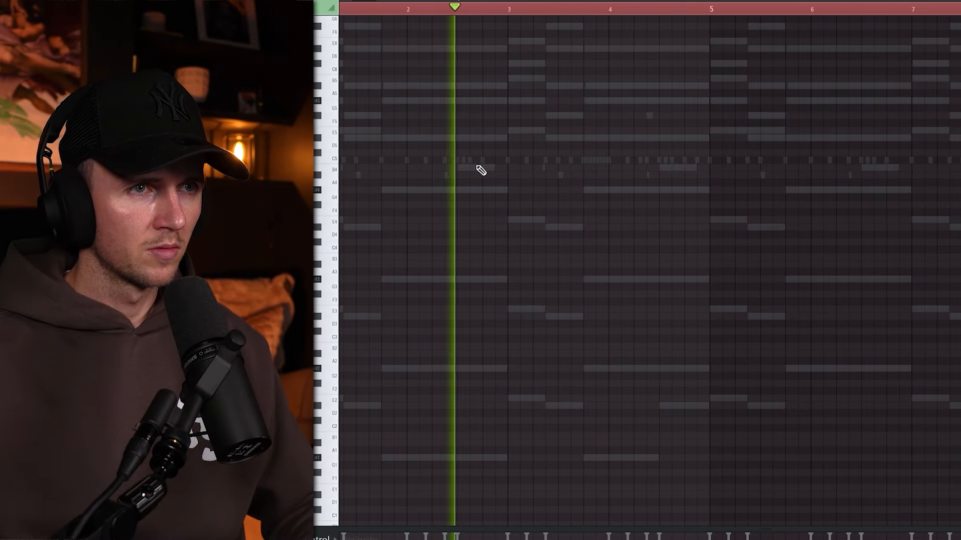
pyautogui.click(497, 161)
pyautogui.moveTo(486, 160); pyautogui.dragTo(682, 161)
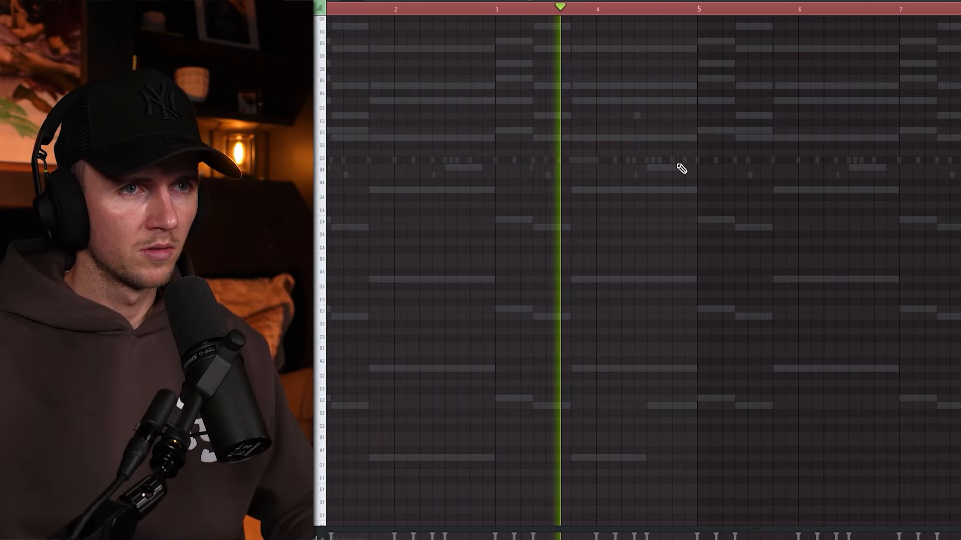
pyautogui.scroll(-2, 620, 197)
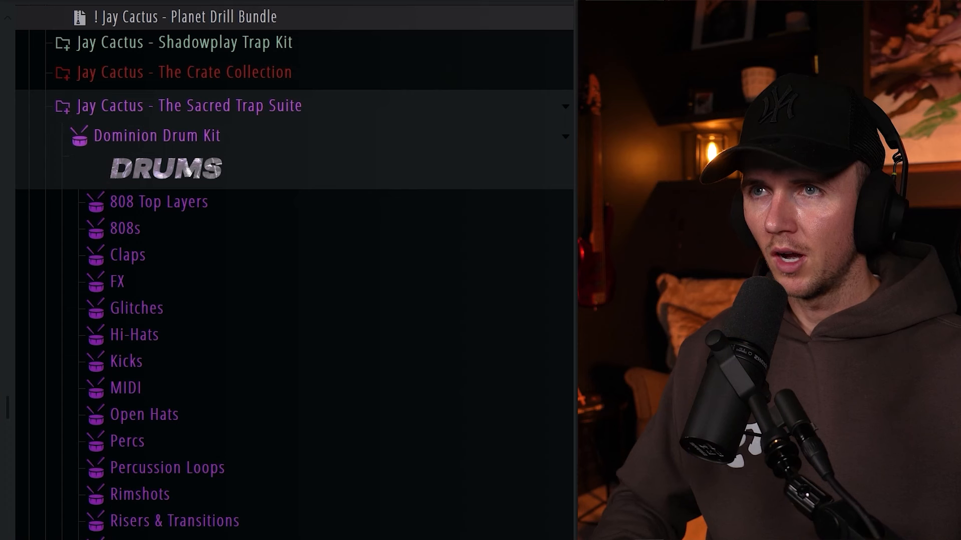
# - Open the 808s folder and place a short quieter G#5 note just before the G#5 in bar 2 of the Custom Detroit 808
pyautogui.click(167, 231)
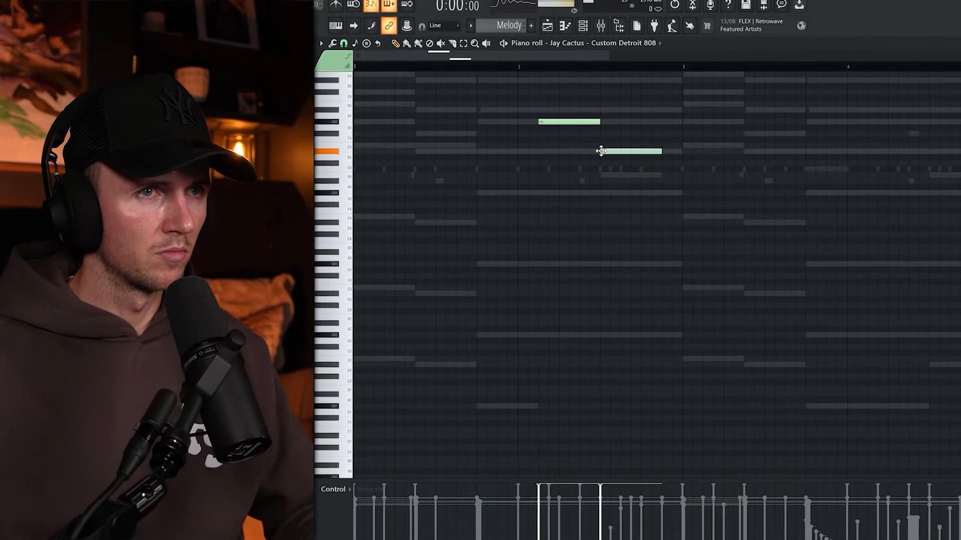
pyautogui.scroll(-4, 623, 158)
pyautogui.scroll(4, 550, 201)
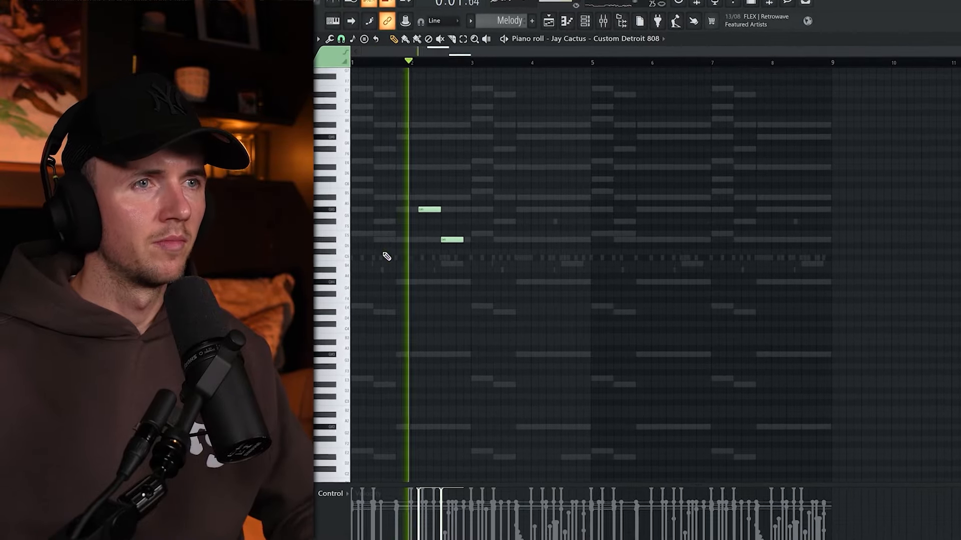
pyautogui.scroll(2, 387, 255)
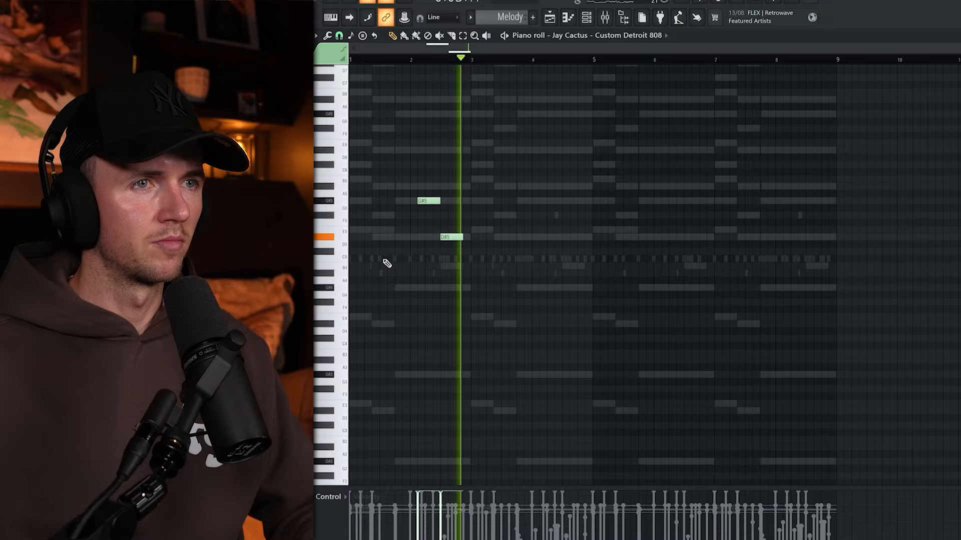
pyautogui.scroll(3, 395, 251)
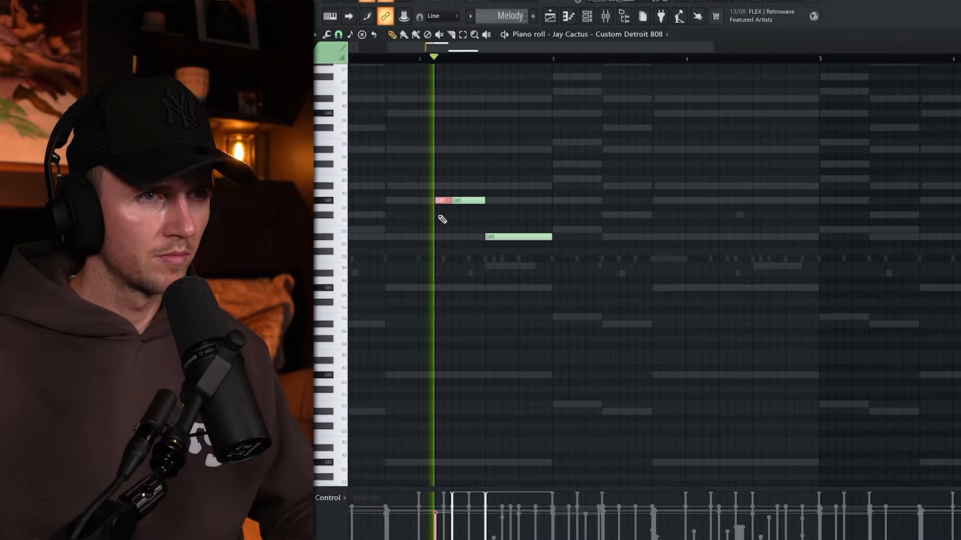
pyautogui.moveTo(435, 201); pyautogui.dragTo(452, 202)
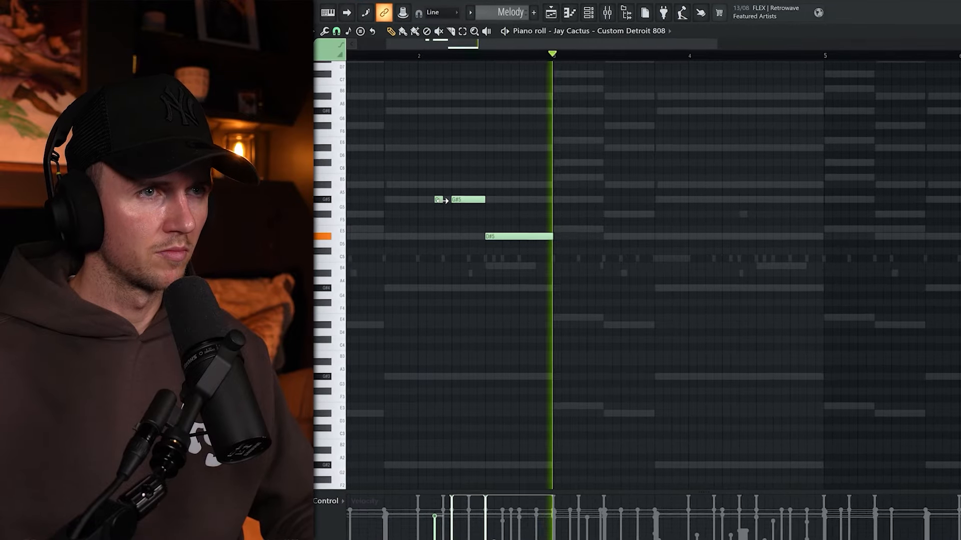
pyautogui.scroll(2, 440, 201)
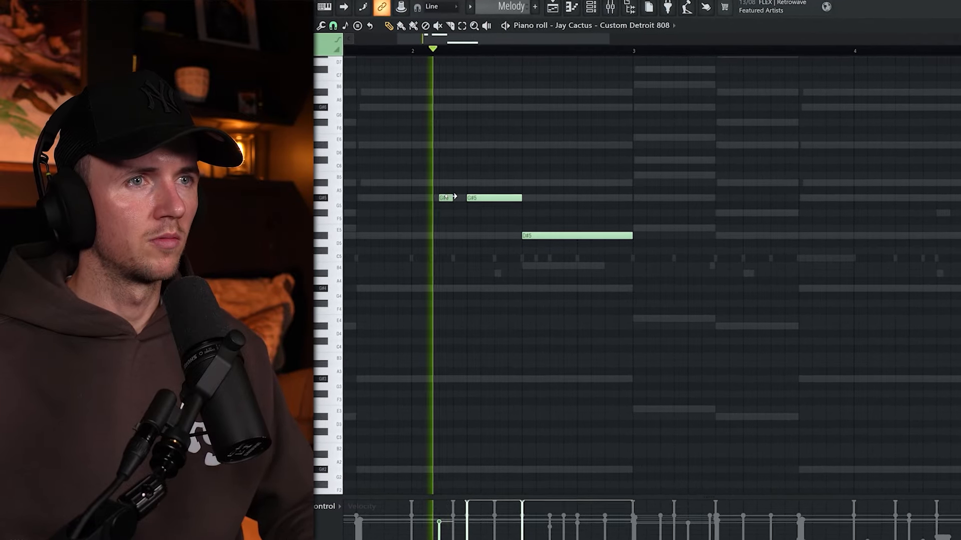
# - Repeat the Custom Detroit 808 phrase in bars 3 and 4 with a closing B5, and duplicate the four bars into bars 5 to 8
pyautogui.scroll(-3, 449, 198)
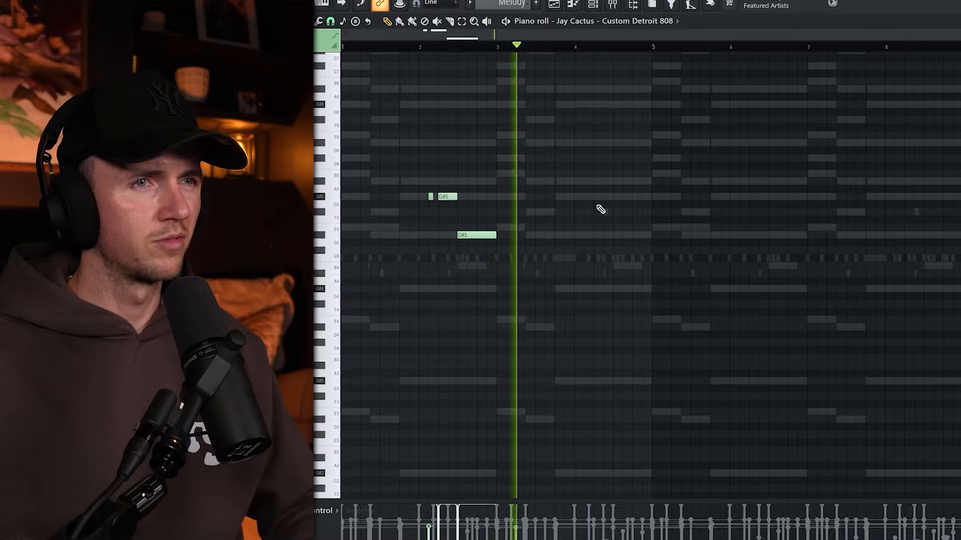
pyautogui.scroll(-1, 596, 208)
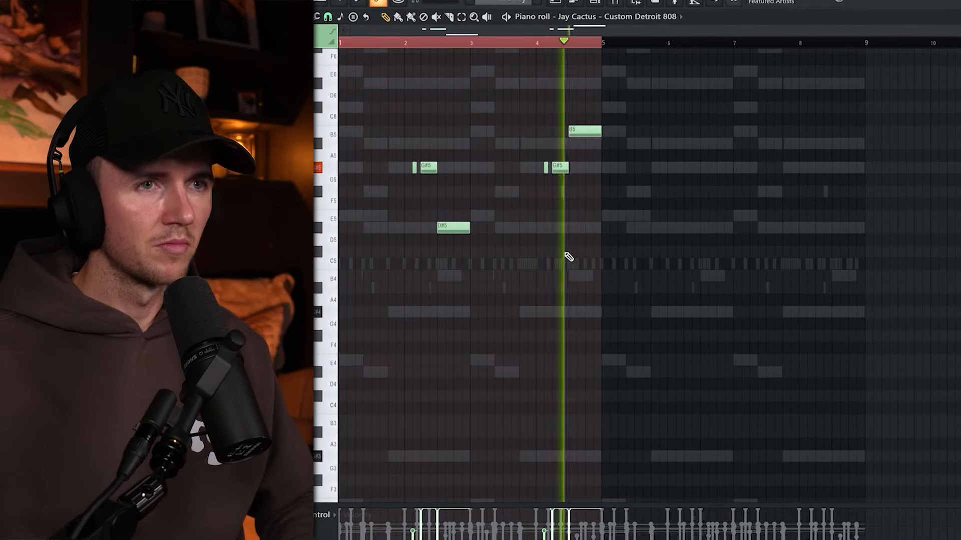
pyautogui.hotkey('ctrl', 'b')
pyautogui.hotkey('ctrl', 'd')
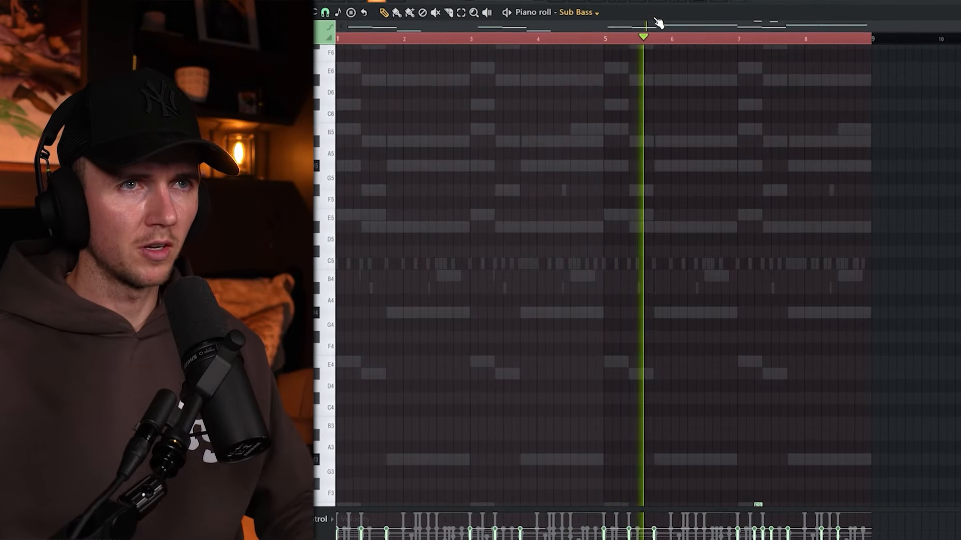
pyautogui.scroll(-5, 643, 90)
pyautogui.scroll(1, 741, 185)
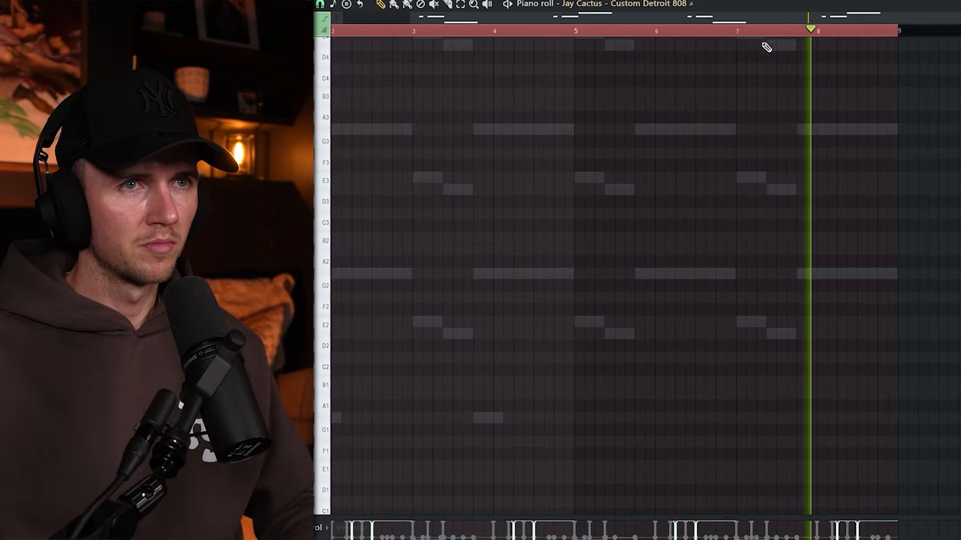
pyautogui.scroll(3, 840, 139)
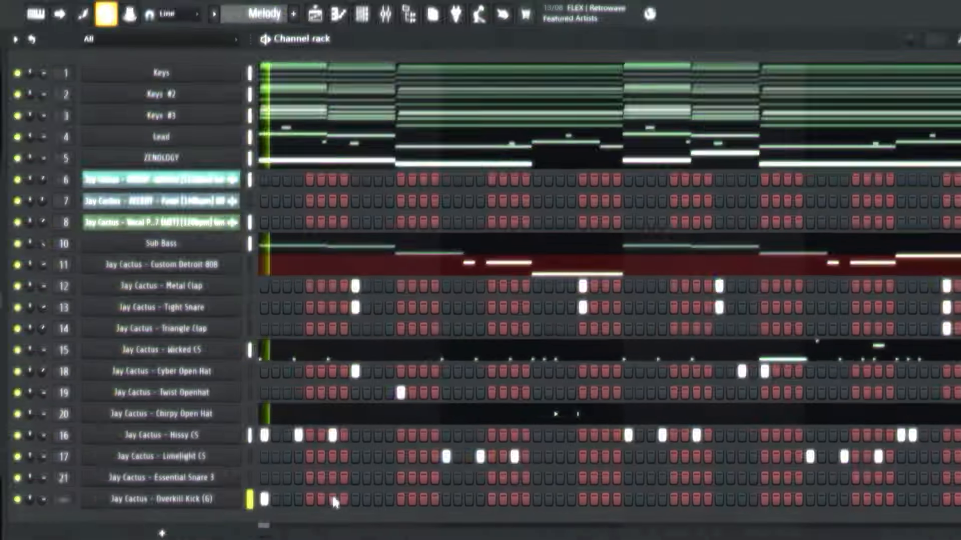
# - Place Overkill Kick (G) hits on steps 7, 33 and 39, plus two more in bars 3 and 4
pyautogui.click(332, 498)
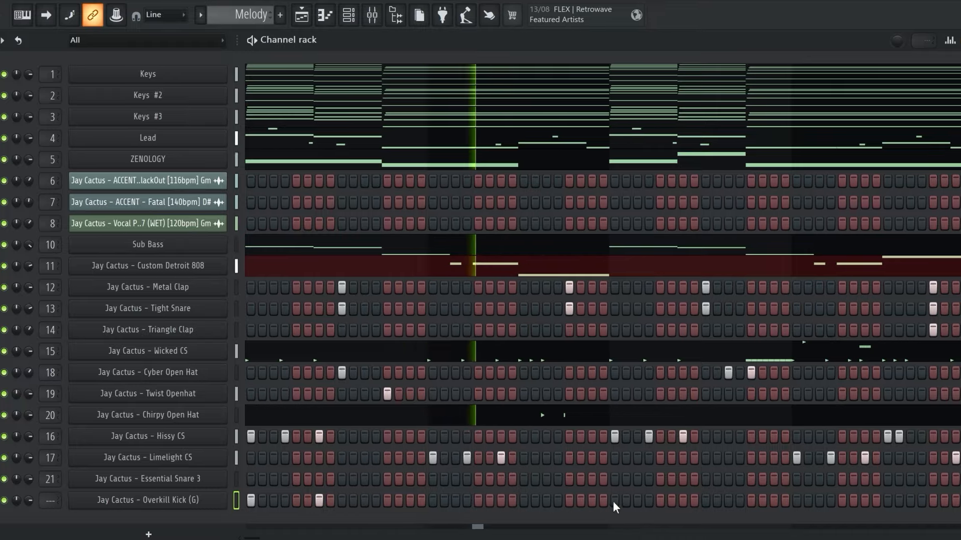
pyautogui.click(615, 500)
pyautogui.click(681, 500)
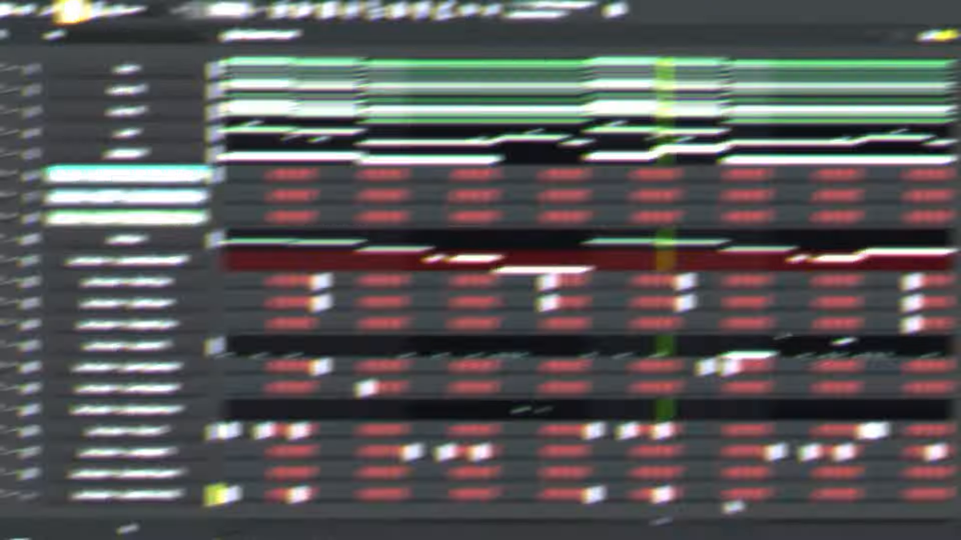
pyautogui.click(730, 496)
pyautogui.click(869, 496)
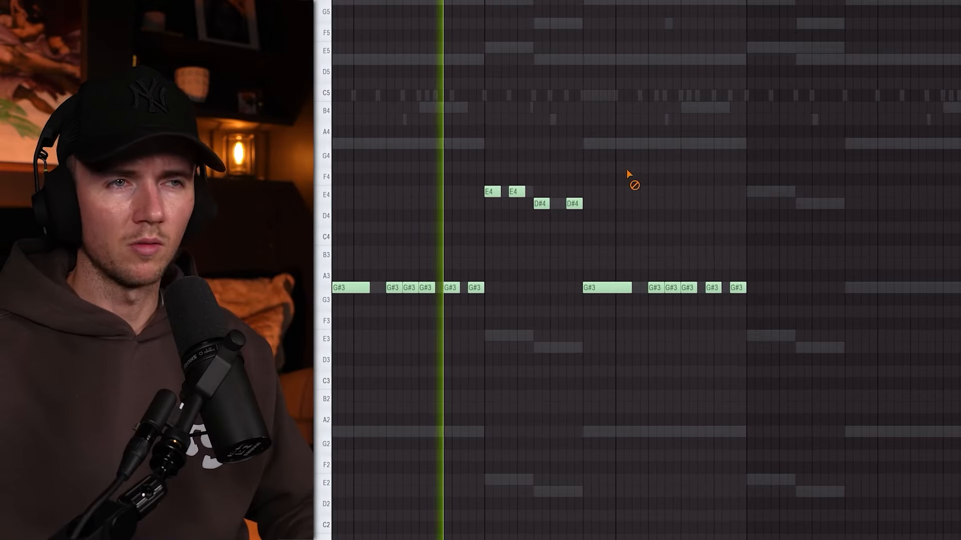
# - Raise a bar 4 G#3 pluck bass note to G#4, and lower the last three E4 and D#4 notes in bars 5 and 7 one octave
pyautogui.hotkey('ctrl', 'Up')
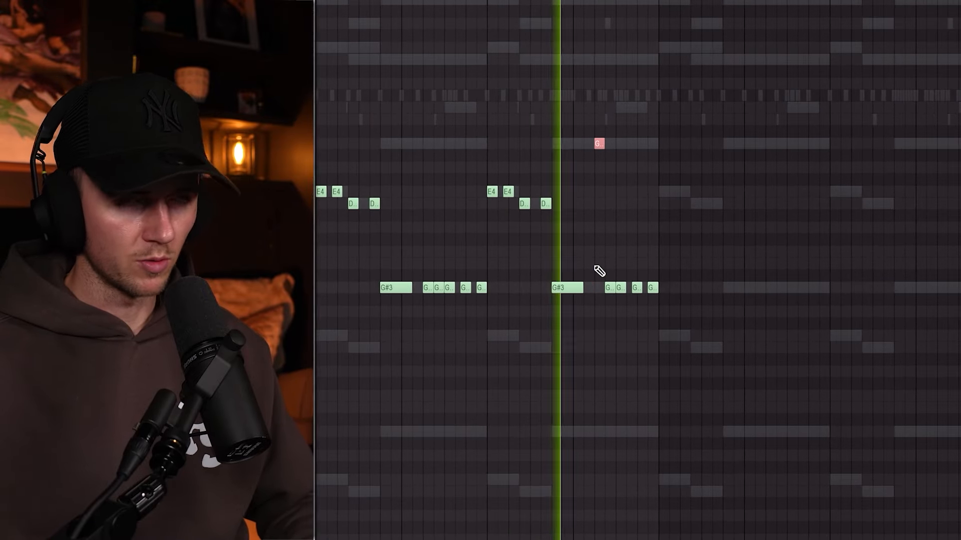
pyautogui.keyDown('ctrl'); pyautogui.scroll(3, 615, 245); pyautogui.keyUp('ctrl')
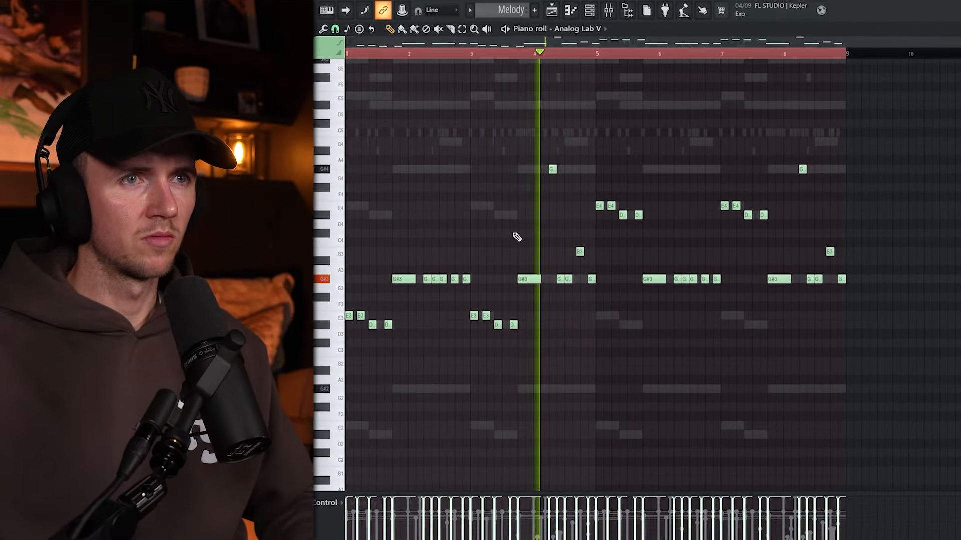
pyautogui.keyDown('ctrl'); pyautogui.scroll(3, 575, 238); pyautogui.keyUp('ctrl')
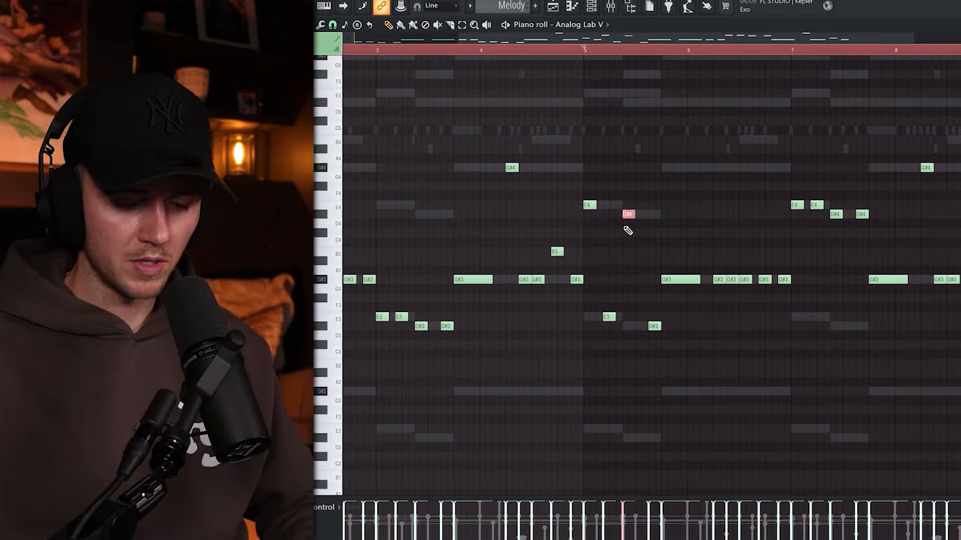
pyautogui.click(585, 51)
pyautogui.press('space')
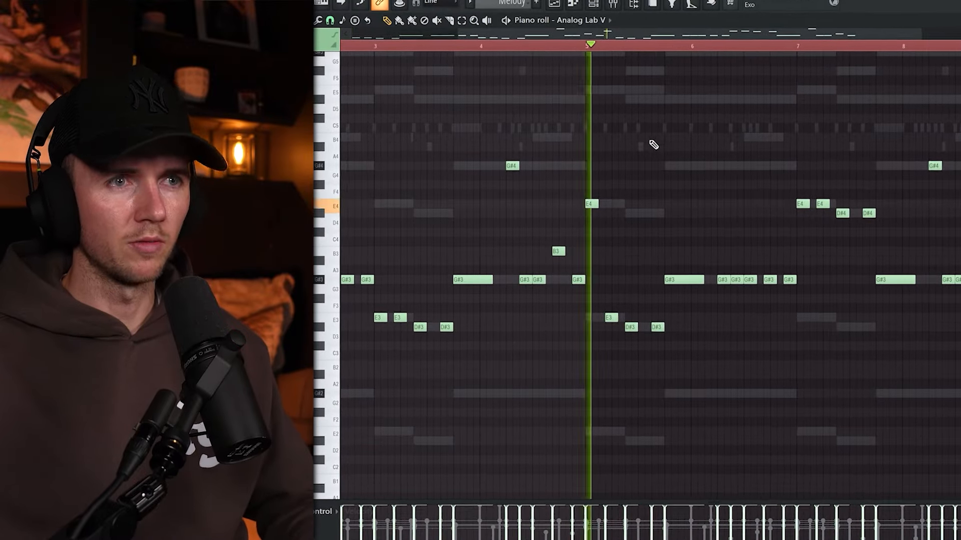
pyautogui.keyDown('ctrl'); pyautogui.scroll(-3, 657, 194); pyautogui.keyUp('ctrl')
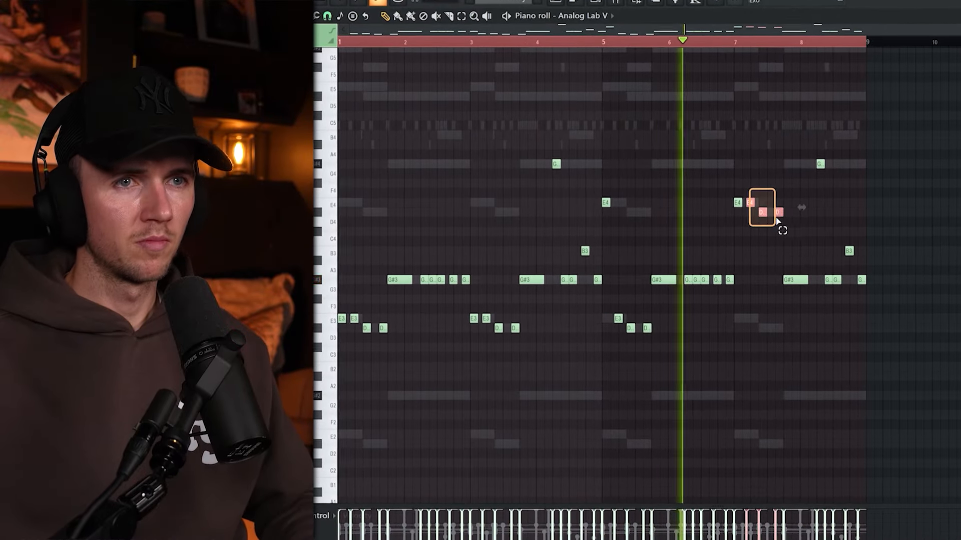
pyautogui.hotkey('ctrl', 'Down')
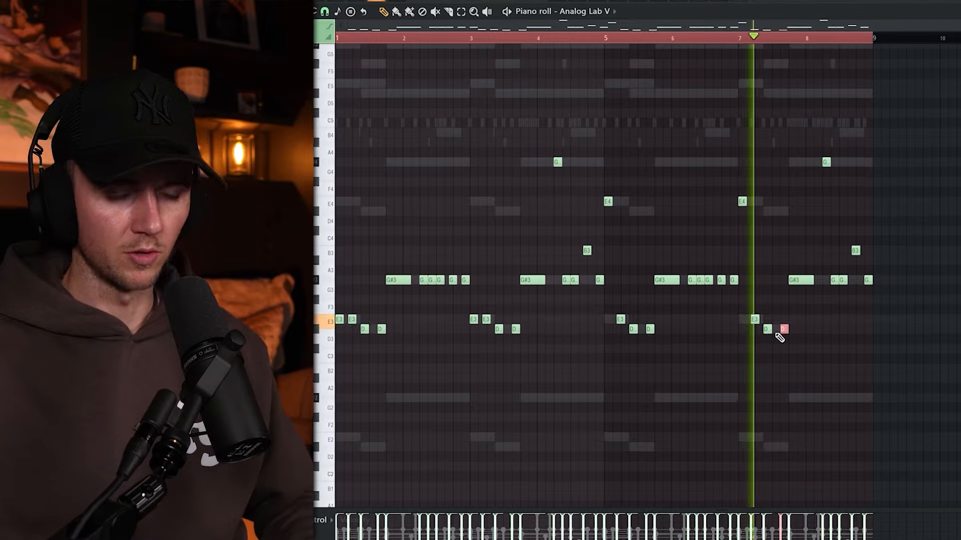
# - Duplicate the two-bar Essential Spinz 808 phrase into bars 3 and 4, and raise the D#5 note in bar 3 to D#6
pyautogui.hotkey('ctrl', 'Up')
pyautogui.hotkey('ctrl', 'a')
pyautogui.hotkey('ctrl', 'd')
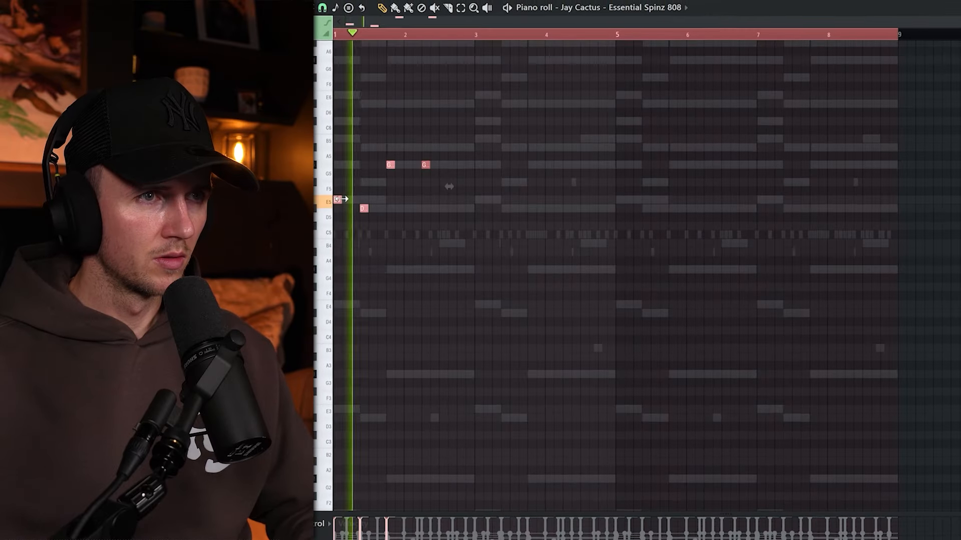
pyautogui.scroll(-1, 483, 212)
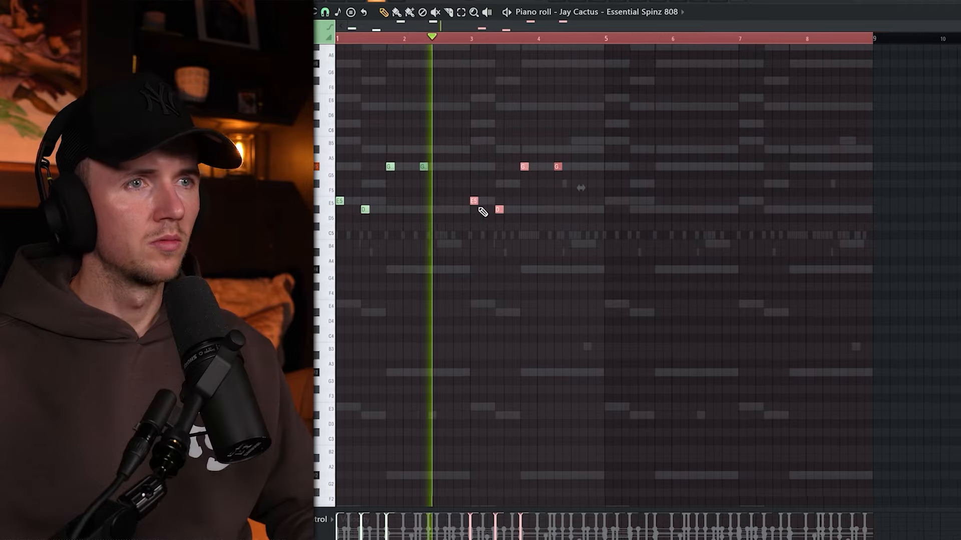
pyautogui.moveTo(517, 211); pyautogui.dragTo(495, 224)
pyautogui.hotkey('ctrl', 'Up')
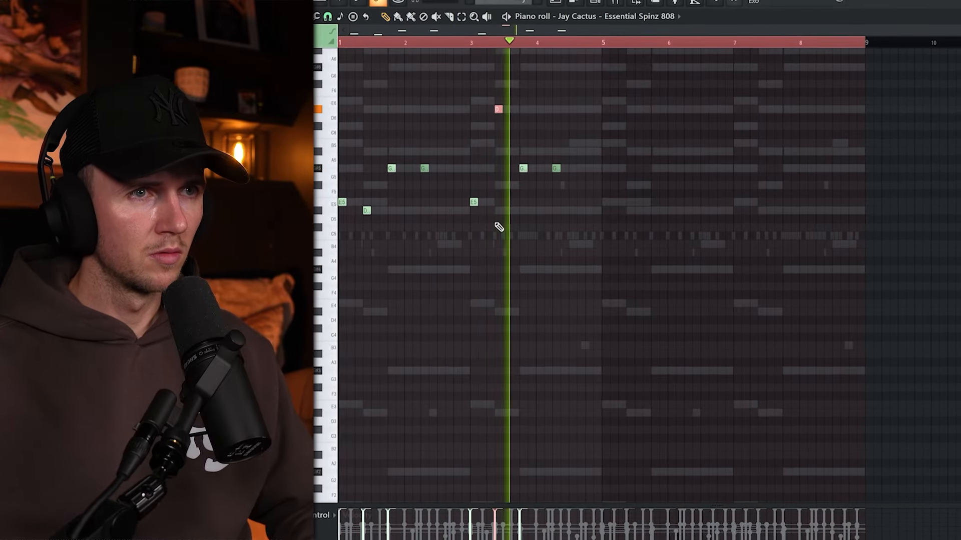
# - Duplicate the four-bar Essential Spinz 808 pattern into bars 5 to 8, and raise the E5 note at the start of bar 5 to E6
pyautogui.hotkey('ctrl', 'a')
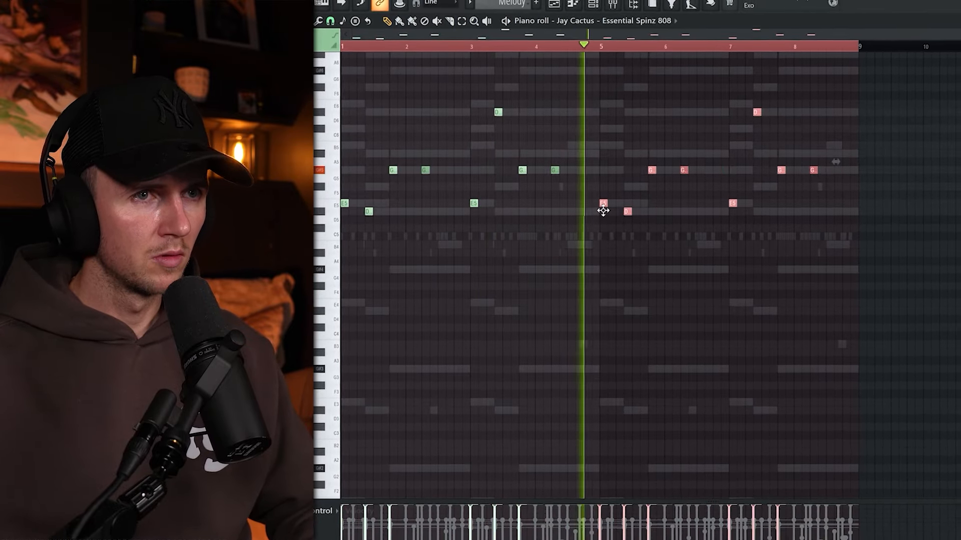
pyautogui.hotkey('ctrl', 'd')
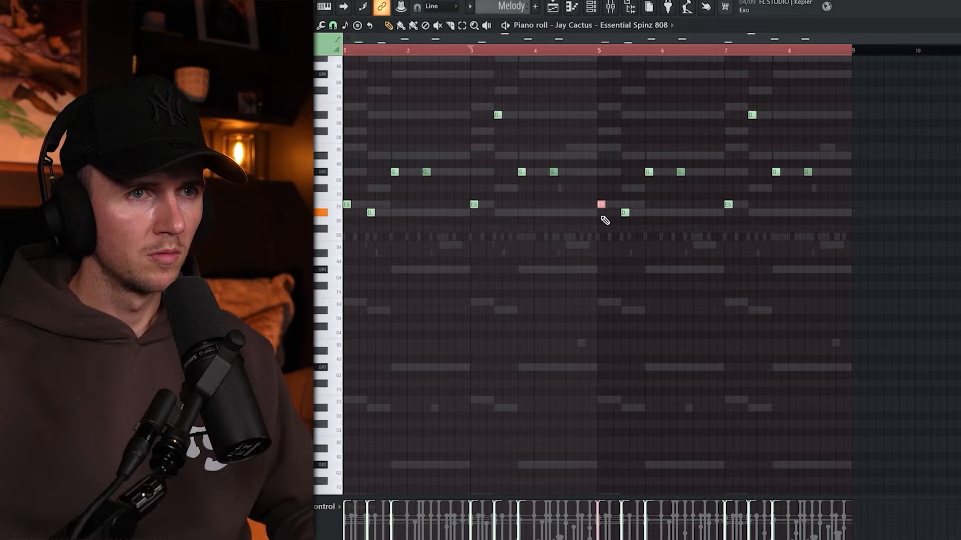
pyautogui.moveTo(629, 228); pyautogui.dragTo(630, 228)
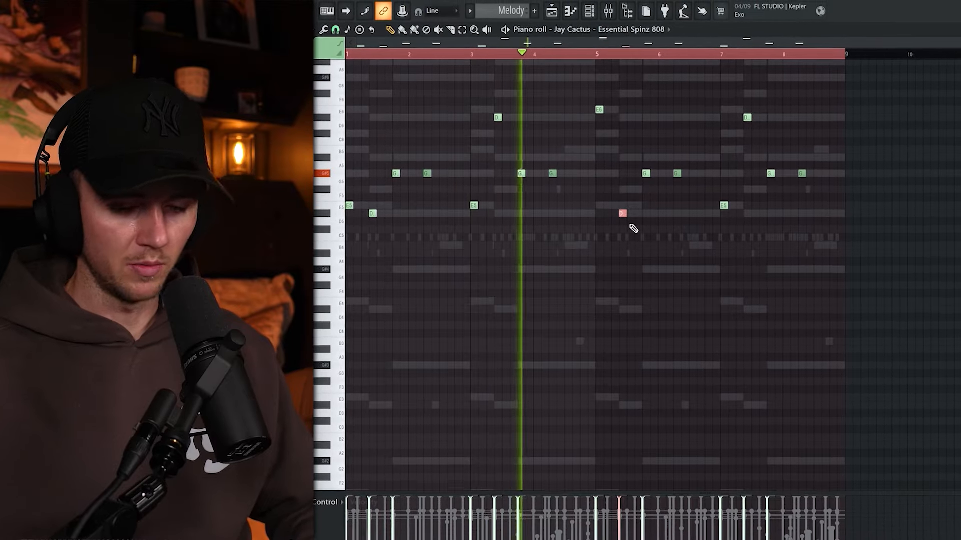
pyautogui.hotkey('ctrl', 'd')
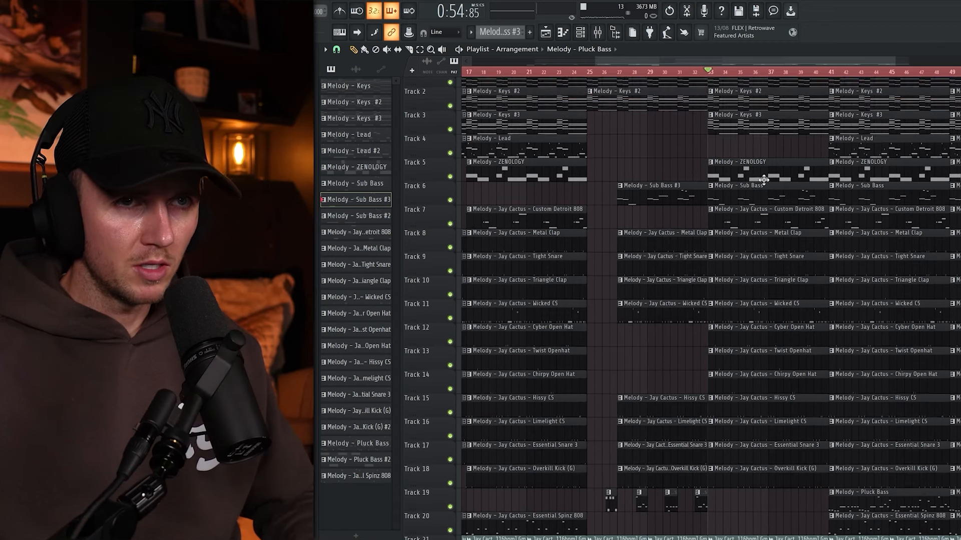
# - Copy the intro's Keys, Keys #2, Lead #2 and Pluck Bass clips to bars 41 to 48 of the arrangement as an outro
pyautogui.scroll(1, 764, 179)
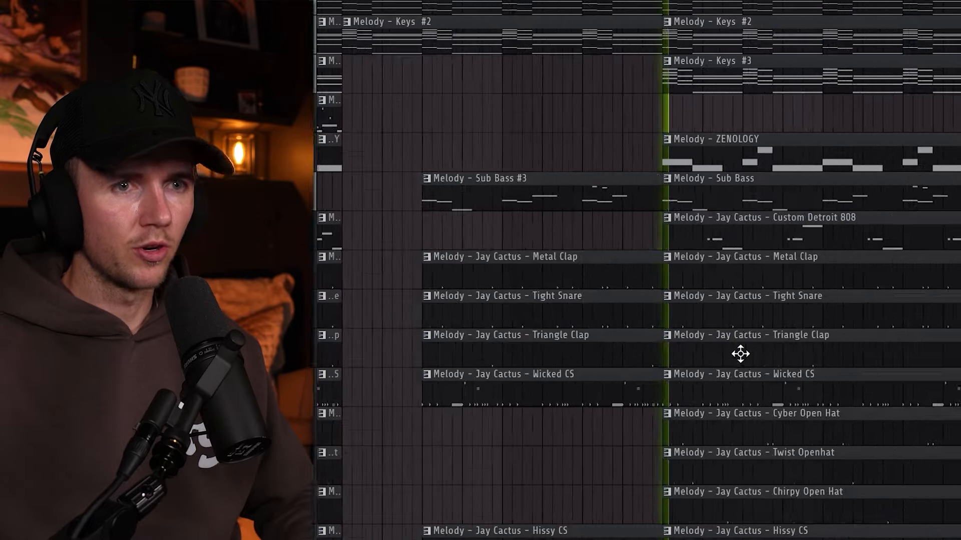
pyautogui.scroll(-3, 709, 306)
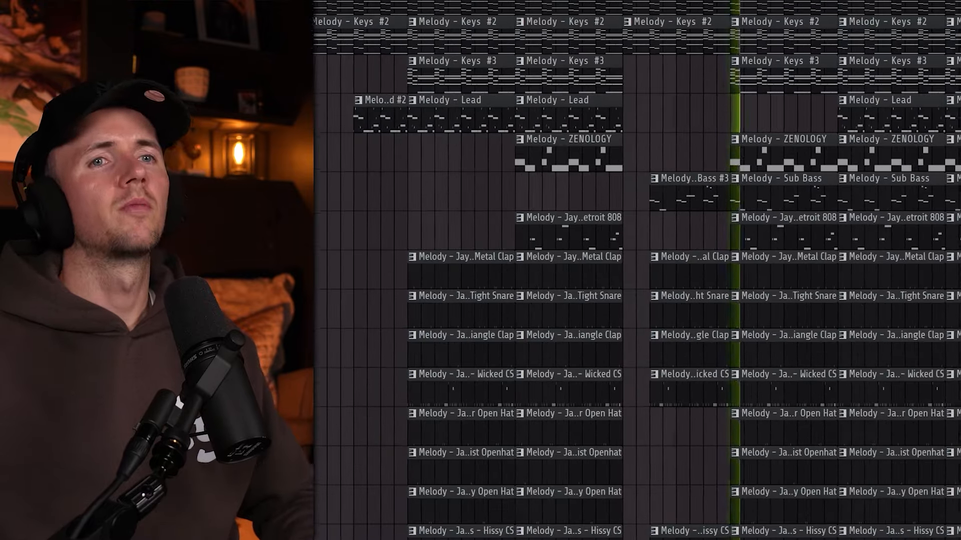
pyautogui.scroll(-2, 636, 271)
pyautogui.scroll(3, 637, 270)
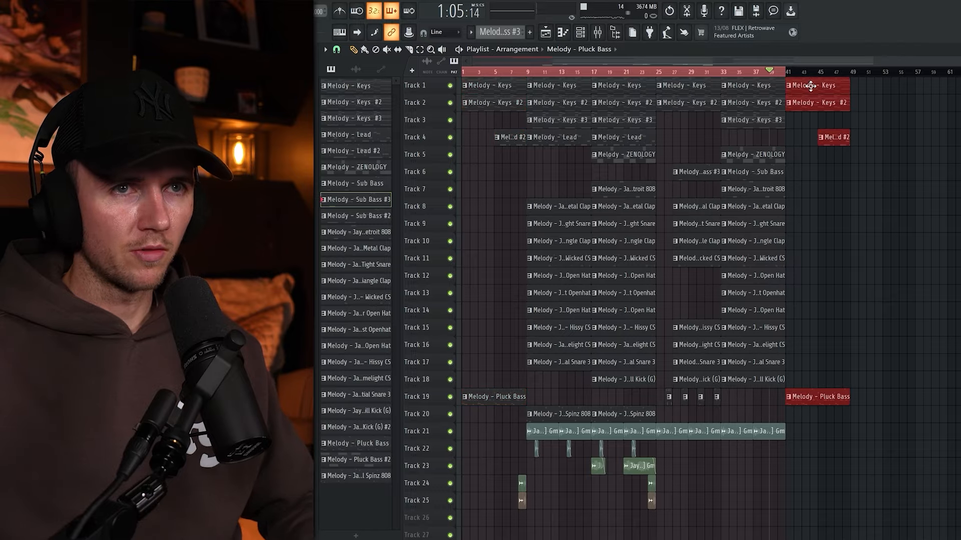
pyautogui.scroll(2, 781, 395)
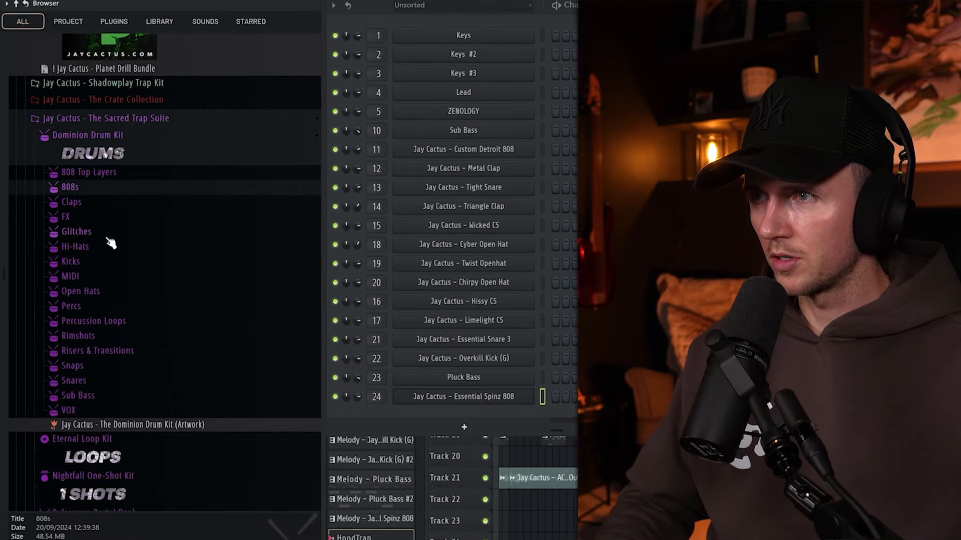
# - Browse the Dominion Drum Kit's Snares folder and audition samples such as Cracked Snare for the HoodTrap pattern
pyautogui.click(73, 381)
pyautogui.moveTo(135, 163); pyautogui.dragTo(153, 175)
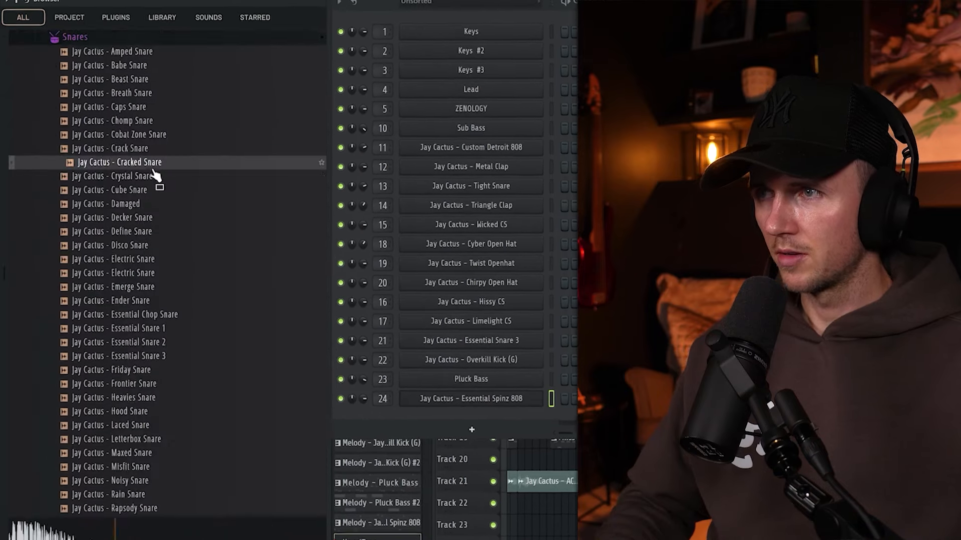
pyautogui.scroll(-6, 150, 350)
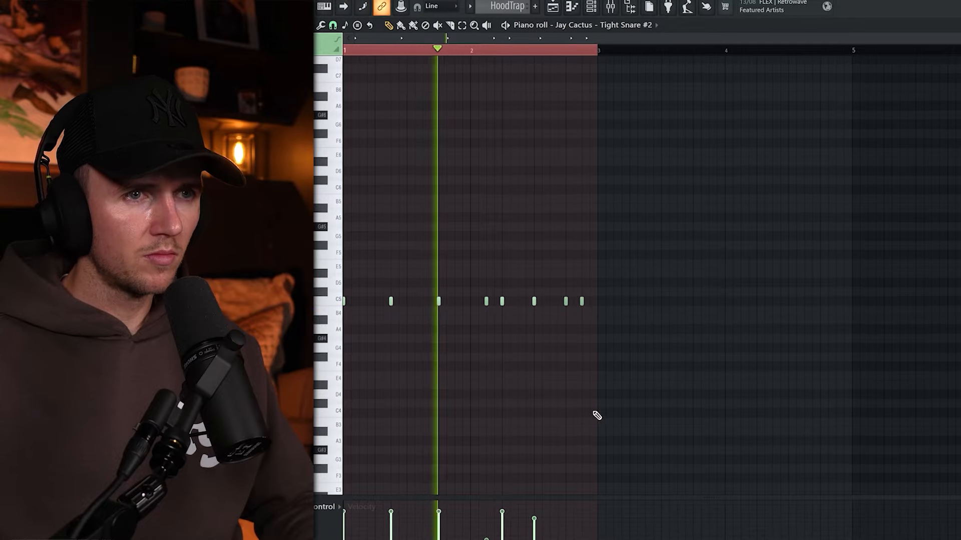
# - Duplicate the two-bar Tight Snare #2 pattern into bars 3 and 4, and the resulting four bars into bars 5 to 8
pyautogui.hotkey('ctrl', 'b')
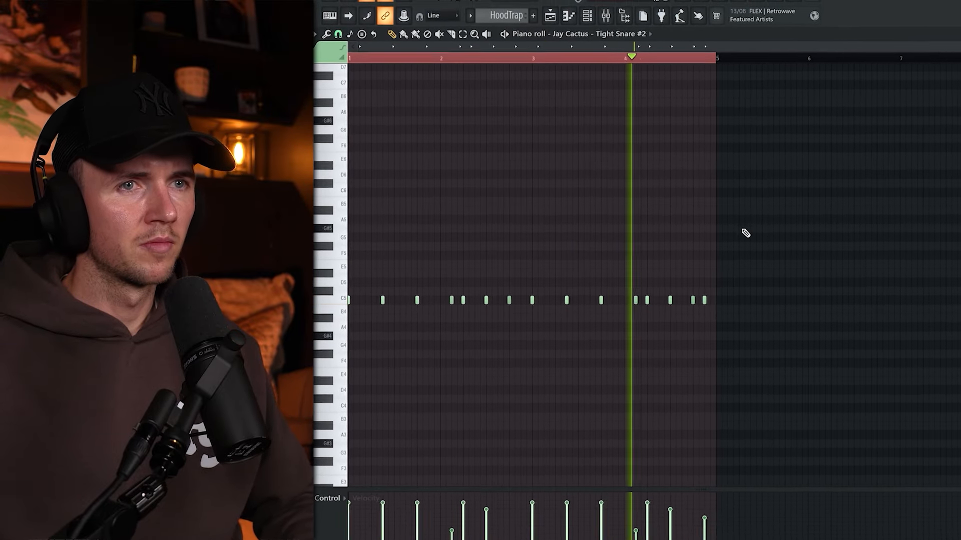
pyautogui.hotkey('ctrl', 'b')
pyautogui.scroll(-2, 743, 232)
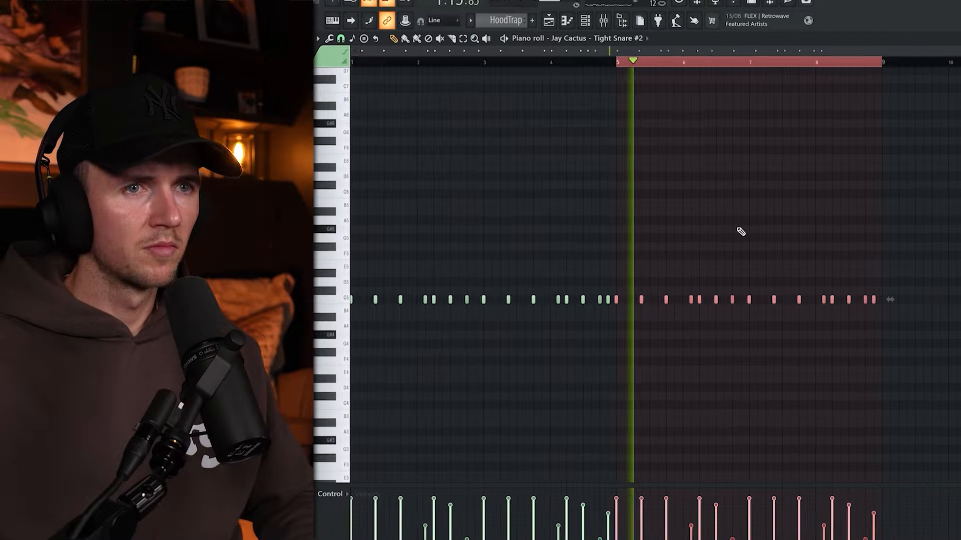
# - Extend the time selection over all eight bars of the Tight Snare #2 pattern and deselect its notes
pyautogui.hotkey('ctrl', 'a')
pyautogui.hotkey('ctrl', 'd')
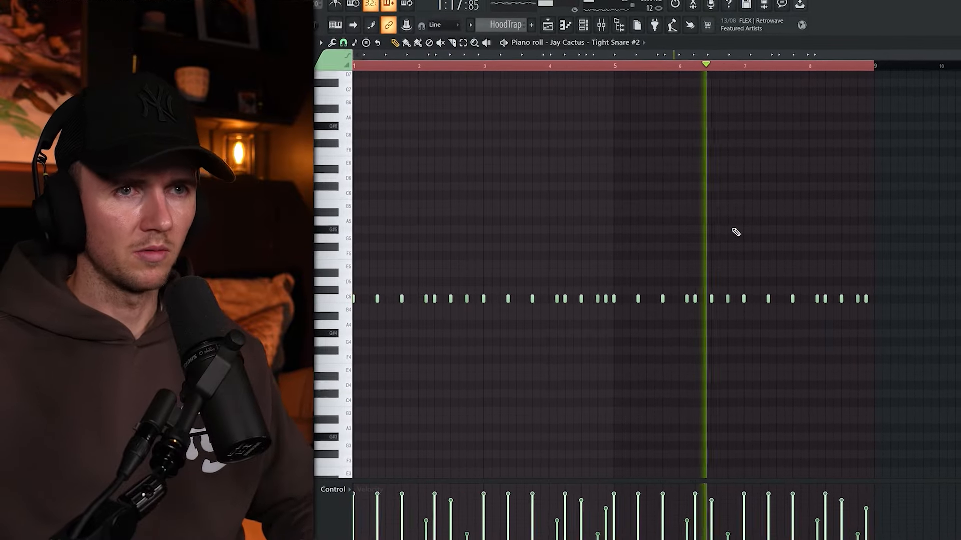
pyautogui.scroll(-1, 738, 232)
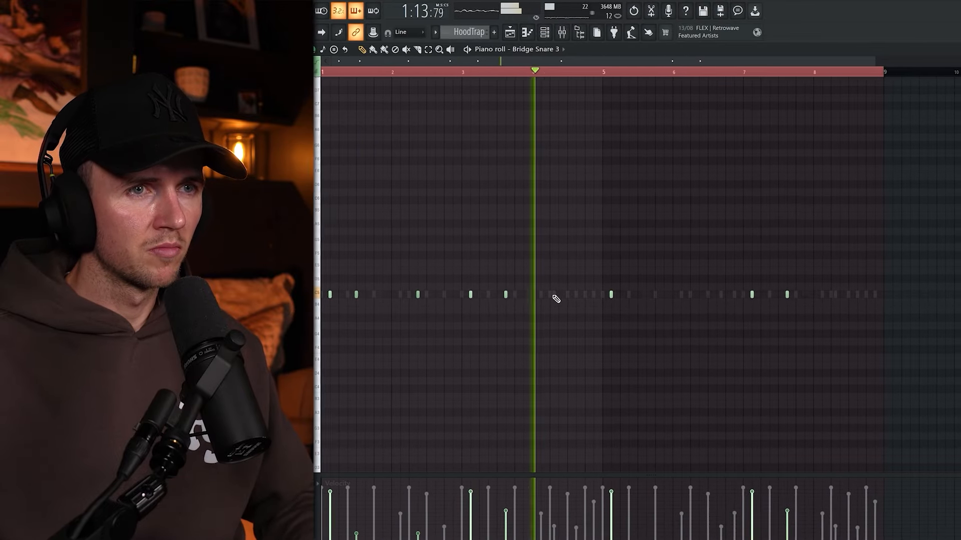
# - Replace the Bridge Snare 3 notes in bars 5 to 8 with a duplicate of the pattern from bars 1 to 4
pyautogui.rightClick(607, 295)
pyautogui.rightClick(748, 295)
pyautogui.rightClick(783, 294)
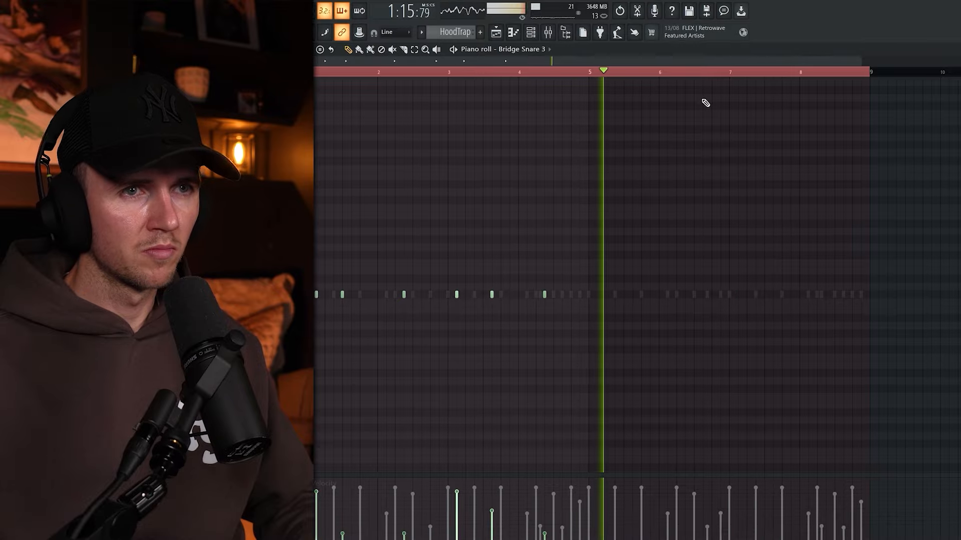
pyautogui.rightClick(696, 74)
pyautogui.moveTo(681, 80); pyautogui.dragTo(585, 75)
pyautogui.hotkey('ctrl', 'b')
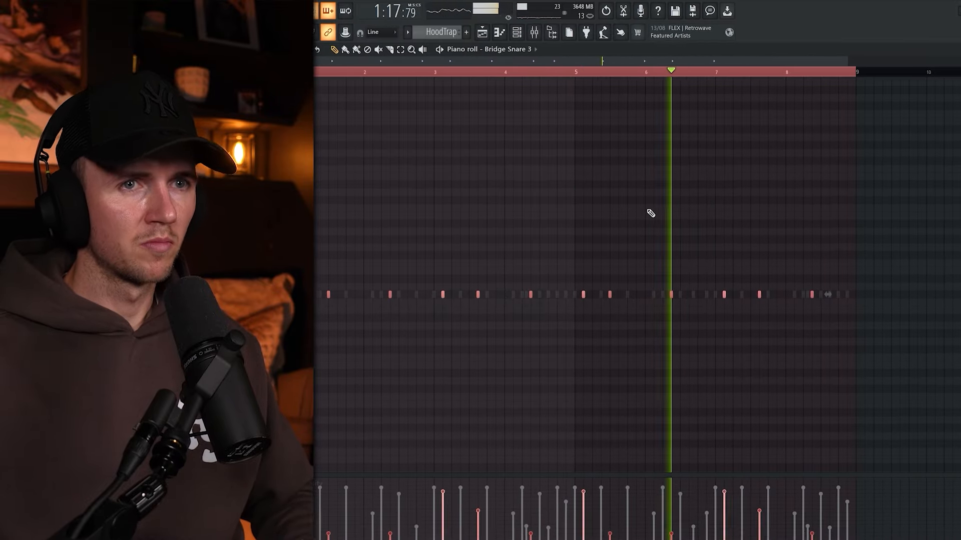
# - Return from the HoodTrap pattern's channels to the arrangement and close the Vocal Phrase 27 audio clip's settings
pyautogui.click(513, 32)
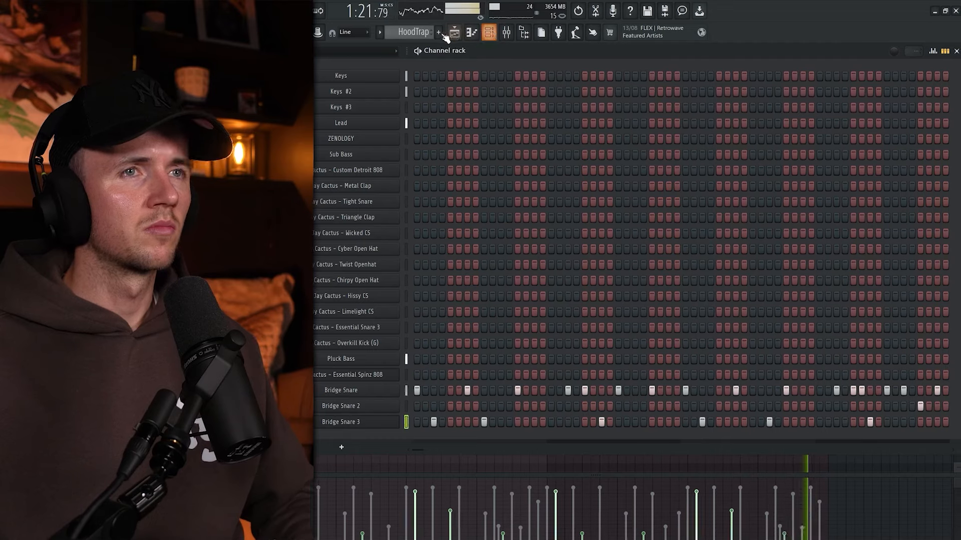
pyautogui.click(464, 32)
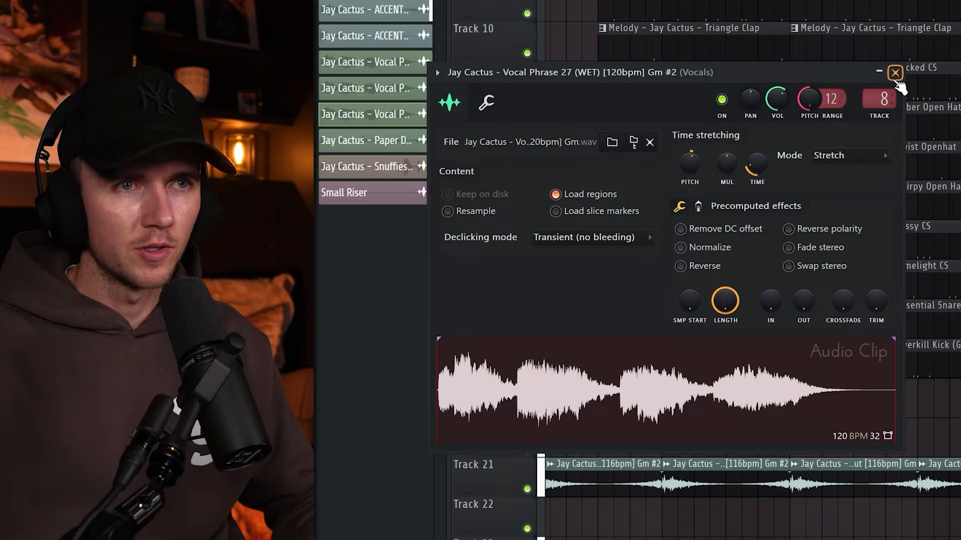
pyautogui.click(895, 73)
# - Review the arrangement's tracks from the intro through the drum sections during playback
pyautogui.scroll(-3, 544, 232)
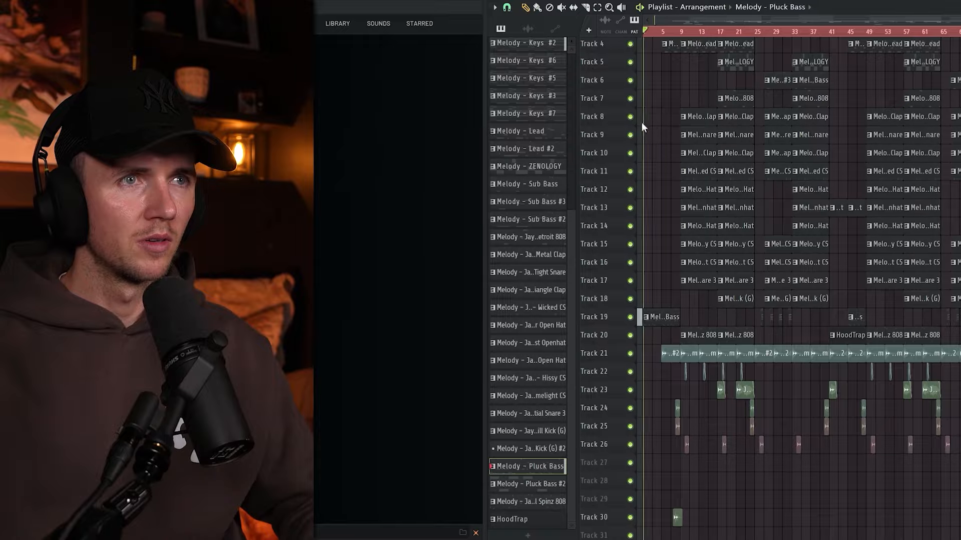
pyautogui.scroll(3, 641, 122)
pyautogui.scroll(4, 641, 122)
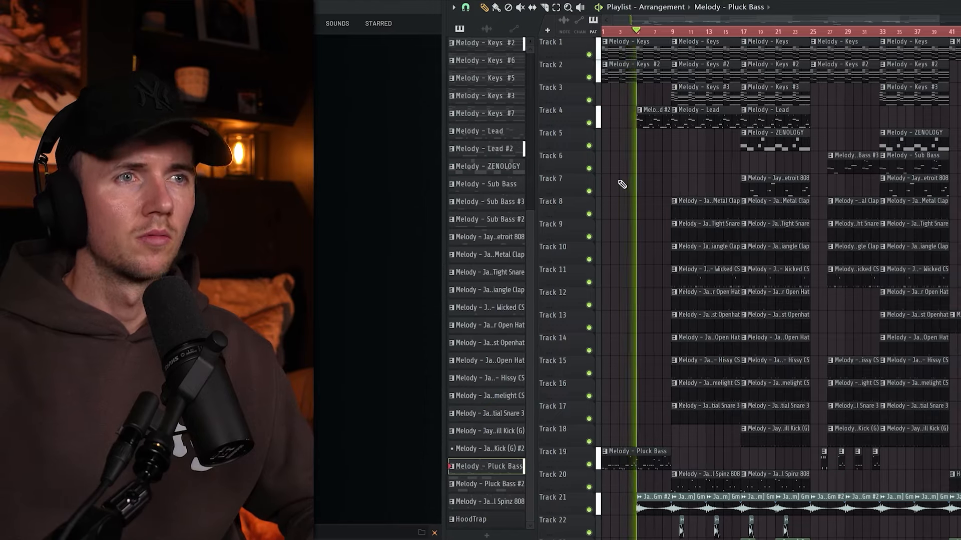
pyautogui.scroll(3, 620, 185)
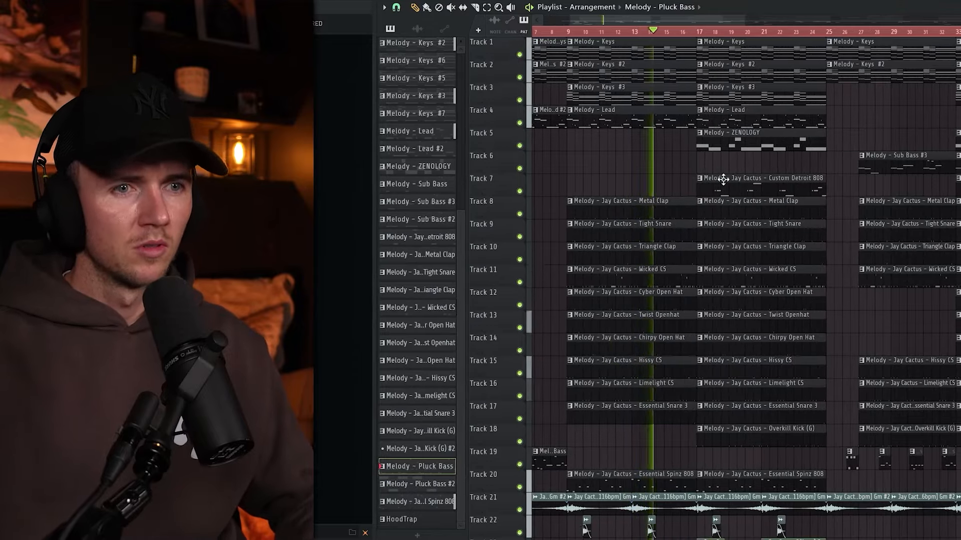
pyautogui.scroll(-1, 719, 179)
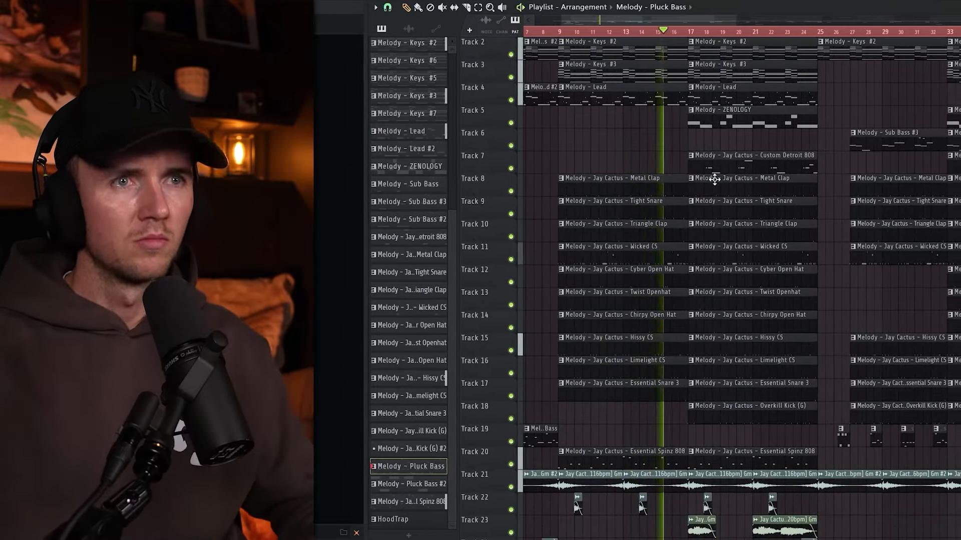